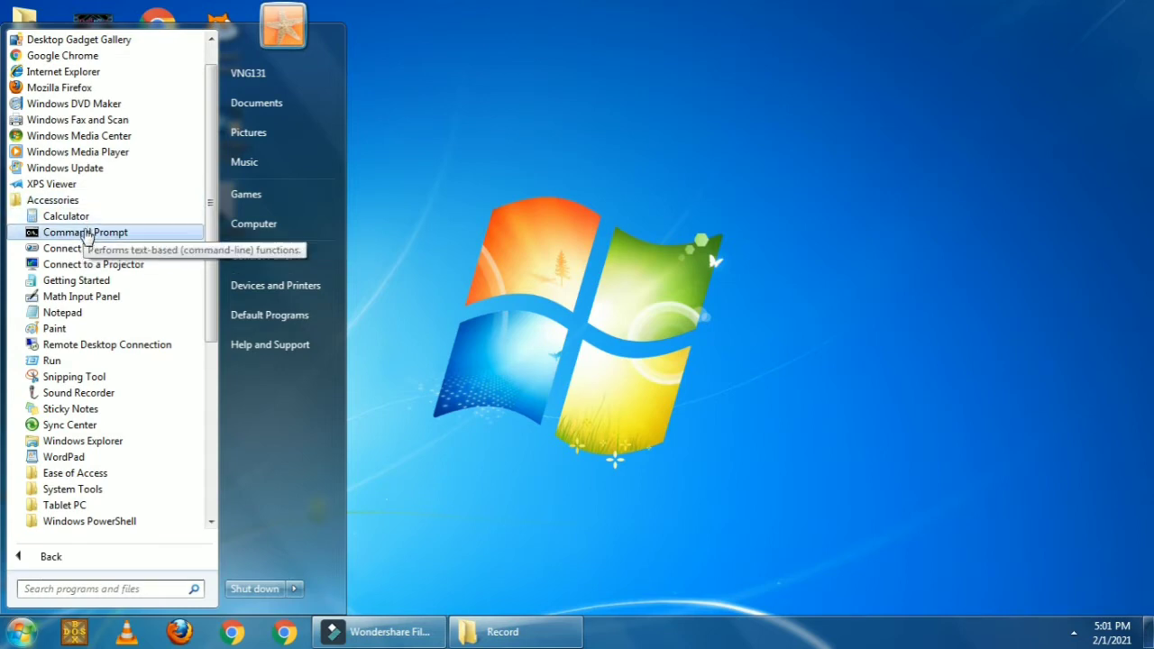
Open Paint and draw a black circle for the head, about 201 × 193 px, using the second-thinnest outline.
{"action": "left_click", "coordinate": [60, 334]}
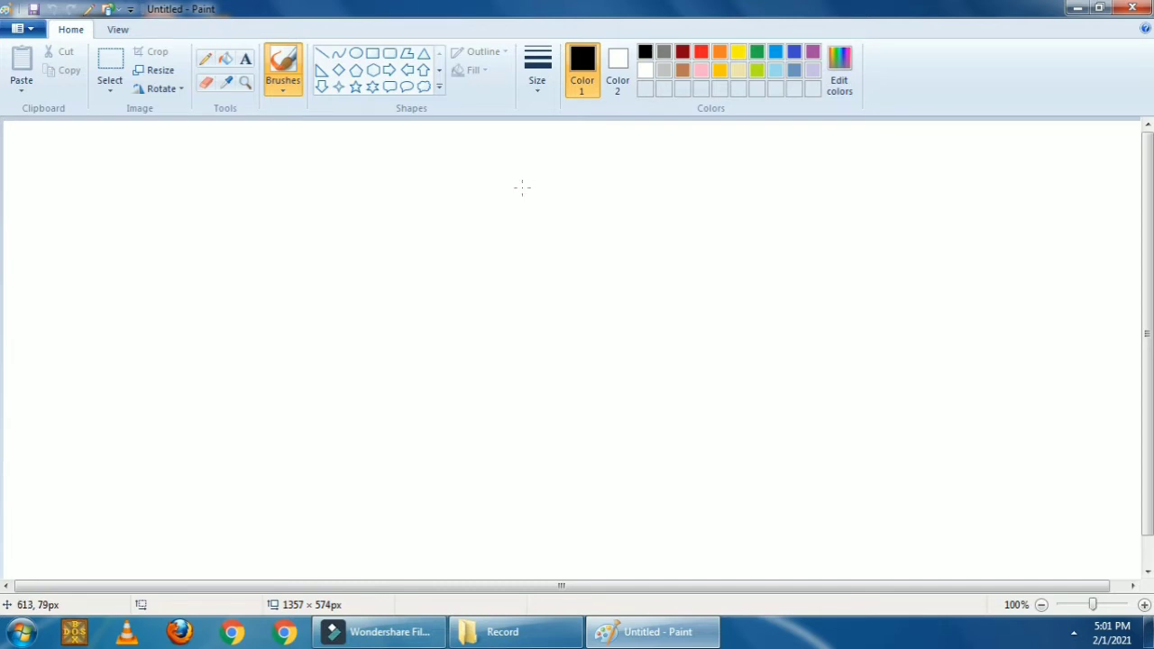
{"action": "left_click", "coordinate": [356, 56]}
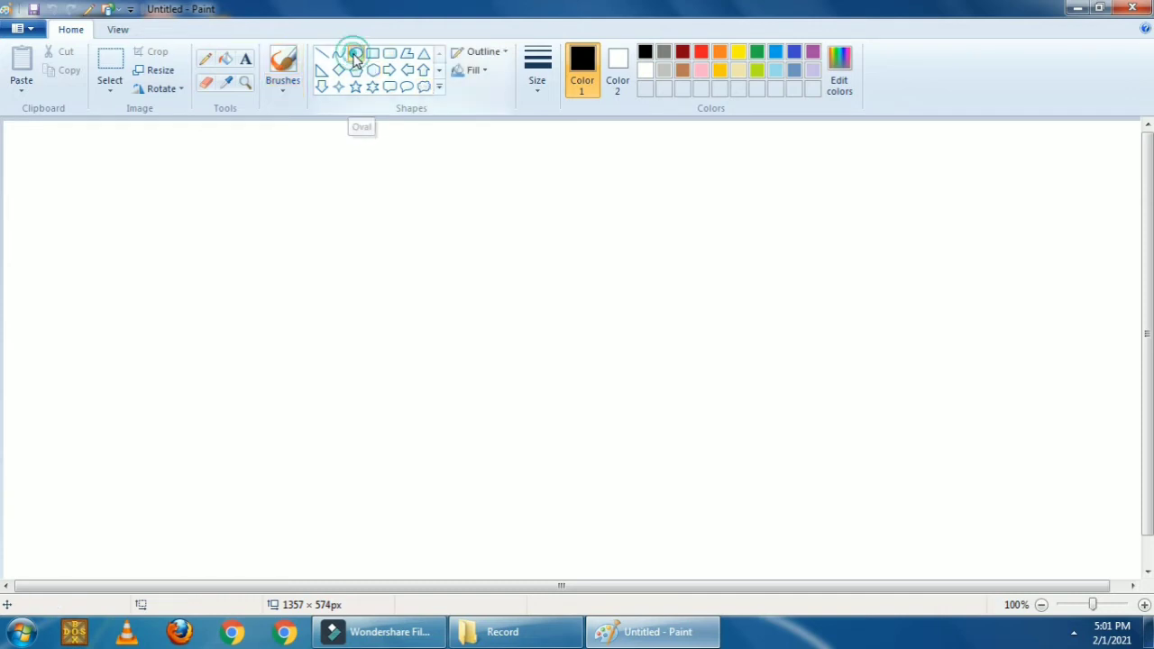
{"action": "left_click", "coordinate": [535, 75]}
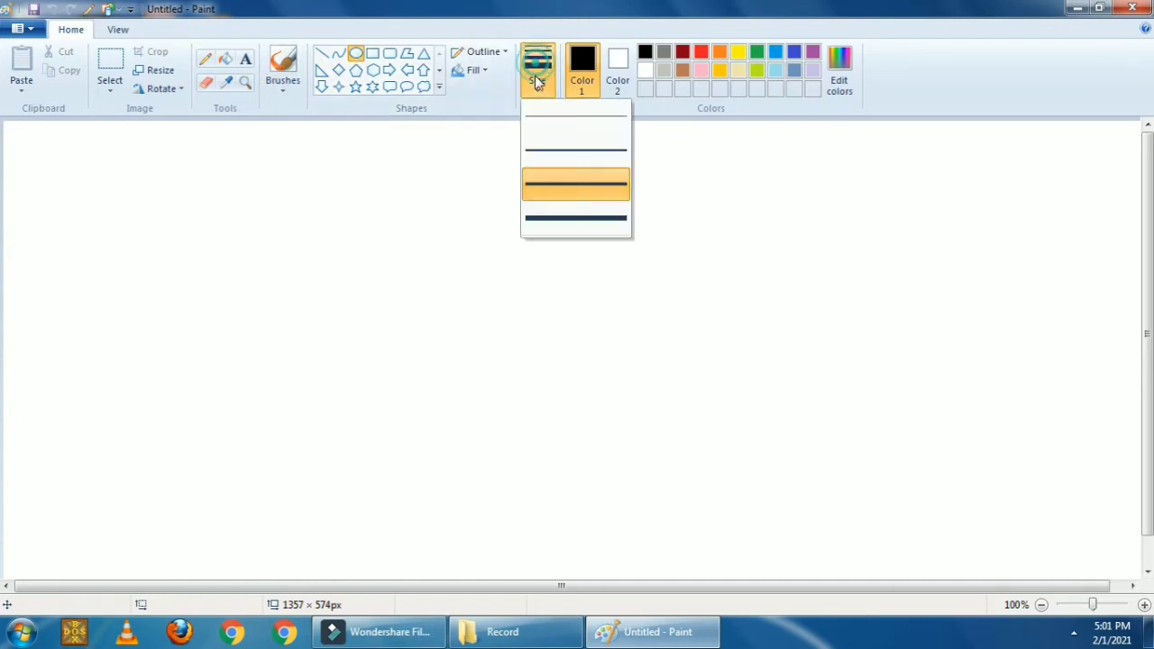
{"action": "left_click", "coordinate": [566, 150]}
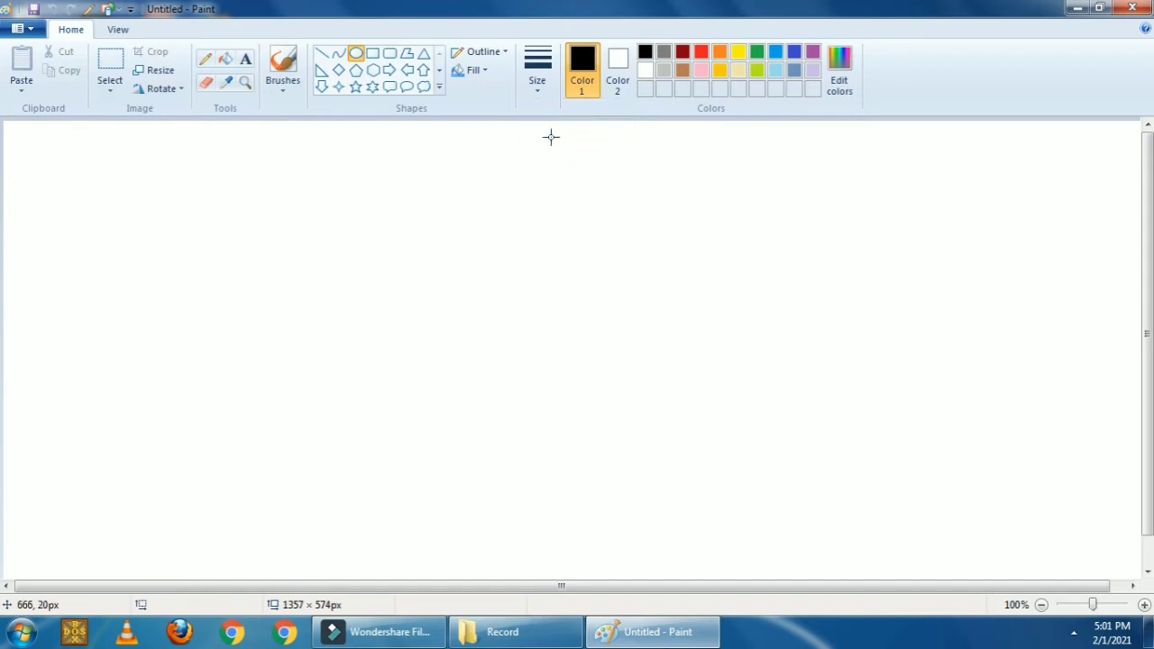
{"action": "mouse_move", "coordinate": [387, 205]}
{"action": "left_mouse_down"}
{"action": "mouse_move", "coordinate": [525, 322]}
{"action": "mouse_move", "coordinate": [556, 367]}
{"action": "left_mouse_up"}
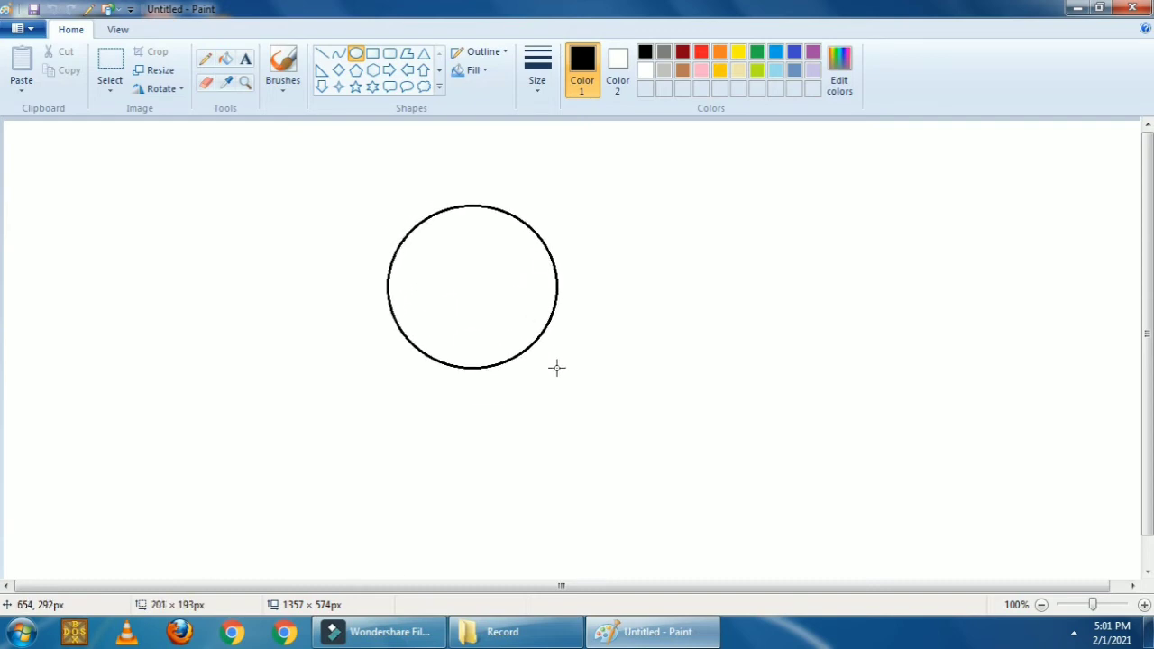
{"action": "left_click_drag", "start_coordinate": [556, 367], "coordinate": [556, 367]}
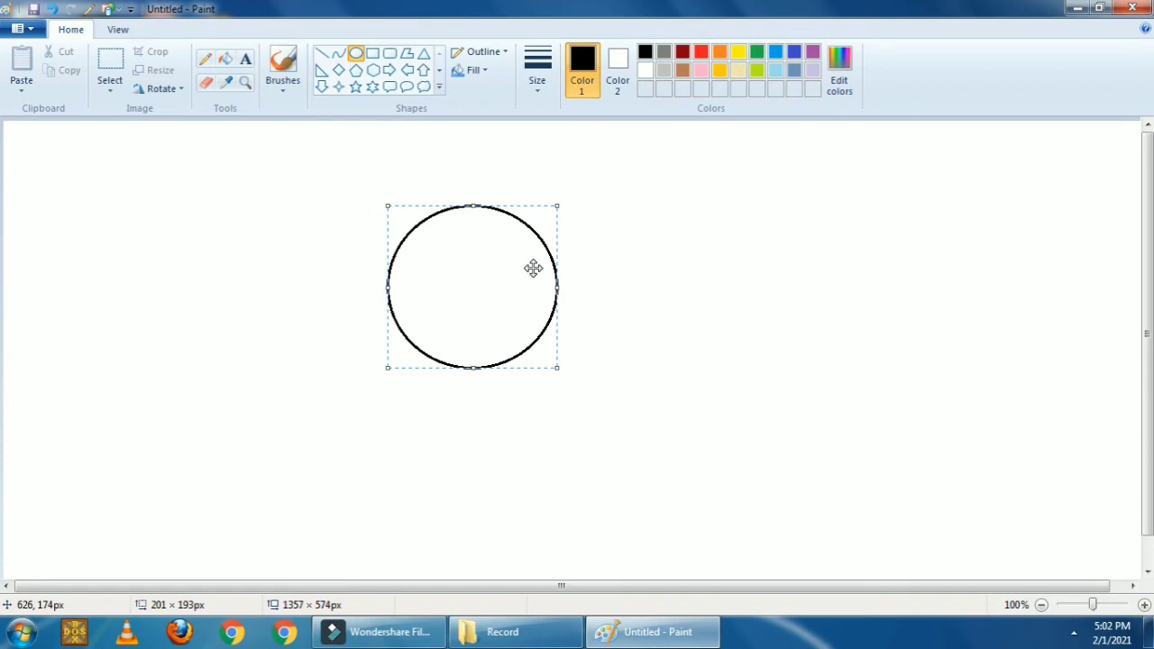
{"action": "left_click", "coordinate": [869, 261]}
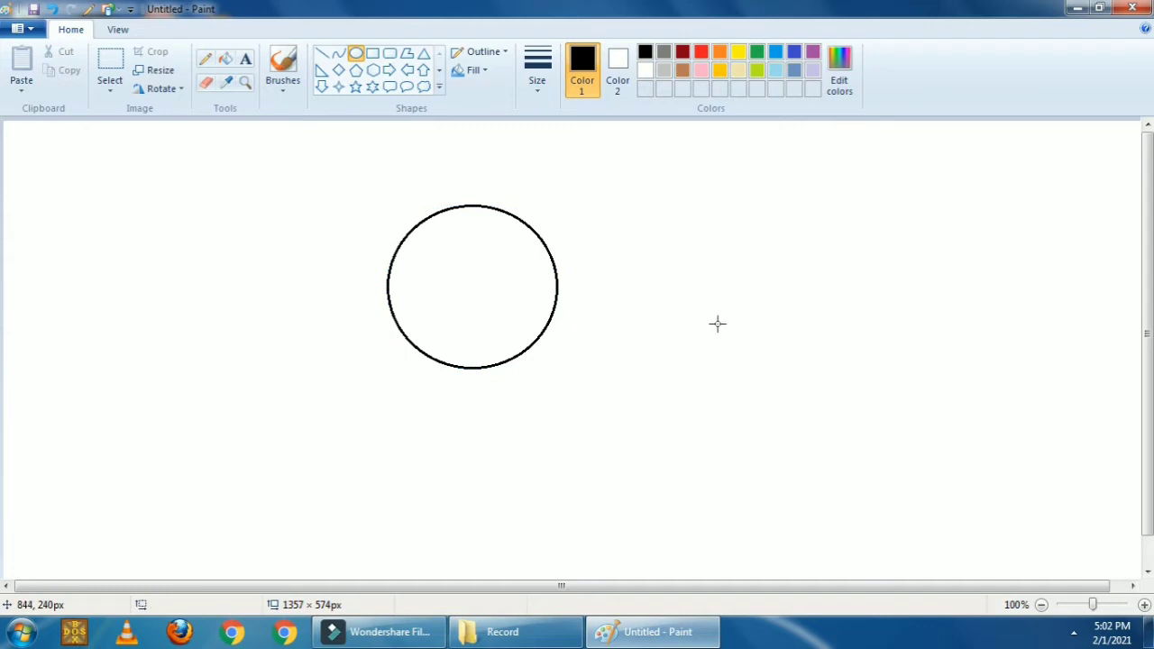
Draw two small circular ears, about 40 px wide, touching the head's upper left and upper right edges.
{"action": "left_click", "coordinate": [357, 56]}
{"action": "left_click_drag", "start_coordinate": [380, 205], "coordinate": [413, 238]}
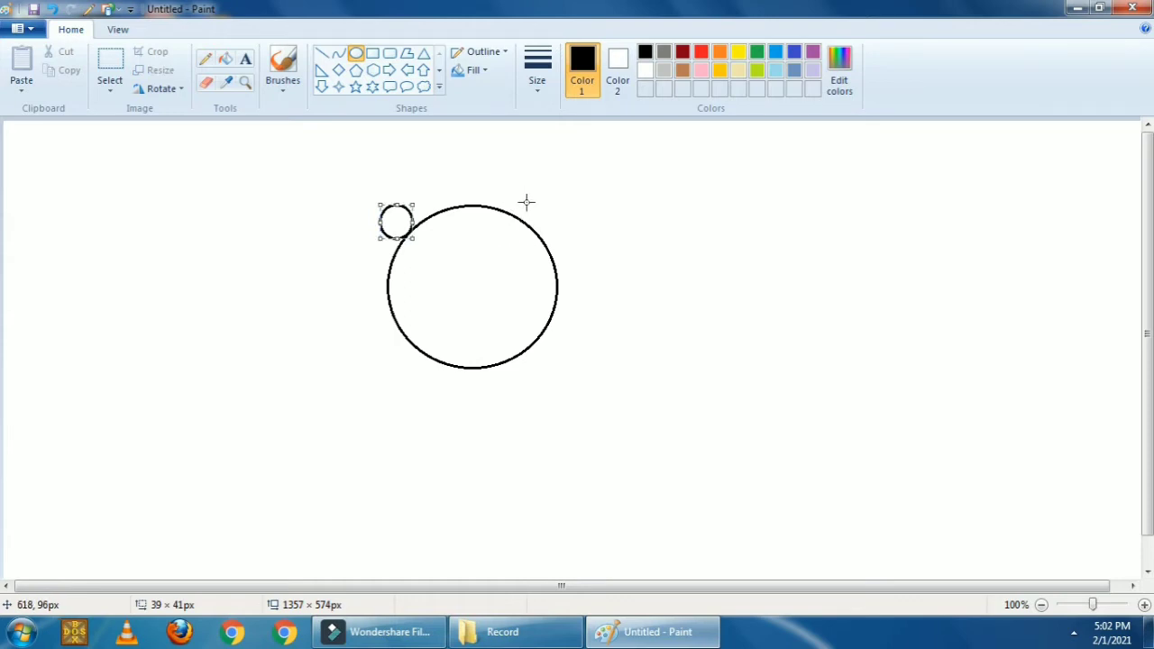
{"action": "left_click_drag", "start_coordinate": [527, 202], "coordinate": [560, 235]}
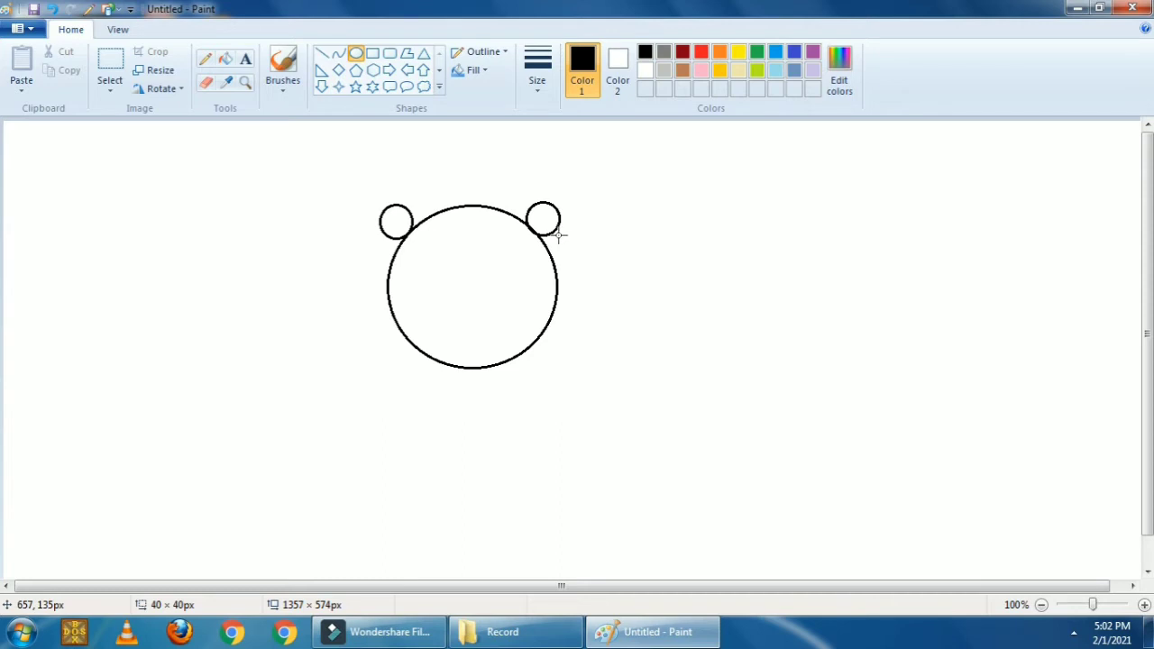
{"action": "left_click_drag", "start_coordinate": [559, 235], "coordinate": [555, 230]}
{"action": "left_click", "coordinate": [686, 277]}
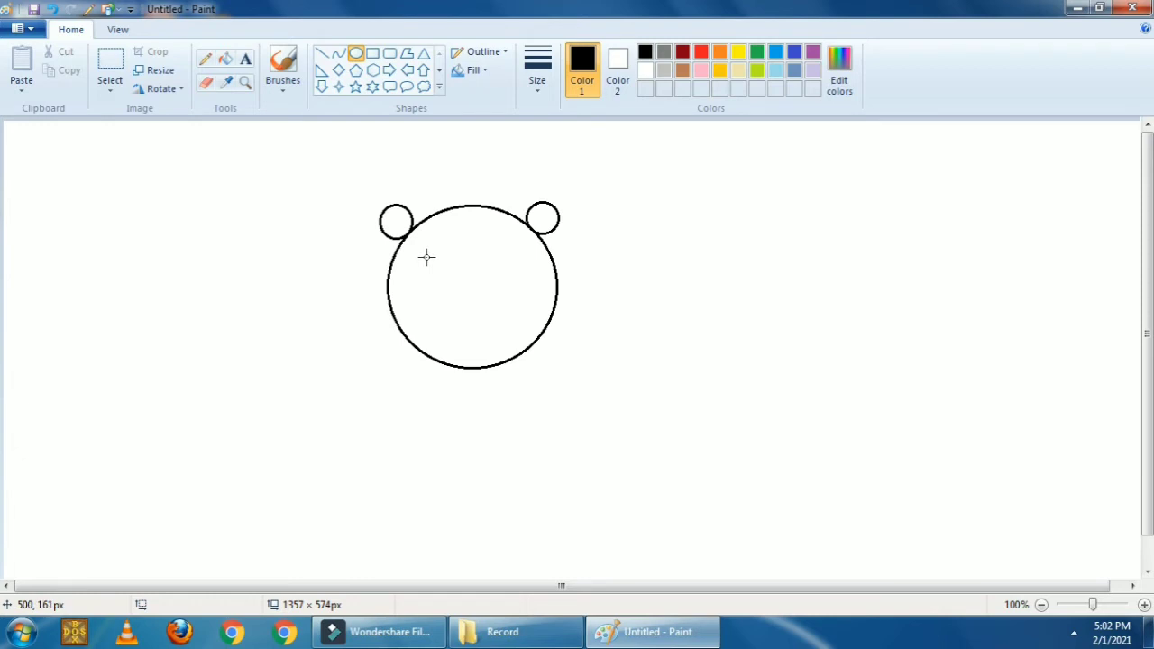
Draw two upright oval eyes, about 28 × 42 px, side by side in the upper half of the face.
{"action": "left_click_drag", "start_coordinate": [426, 257], "coordinate": [450, 291]}
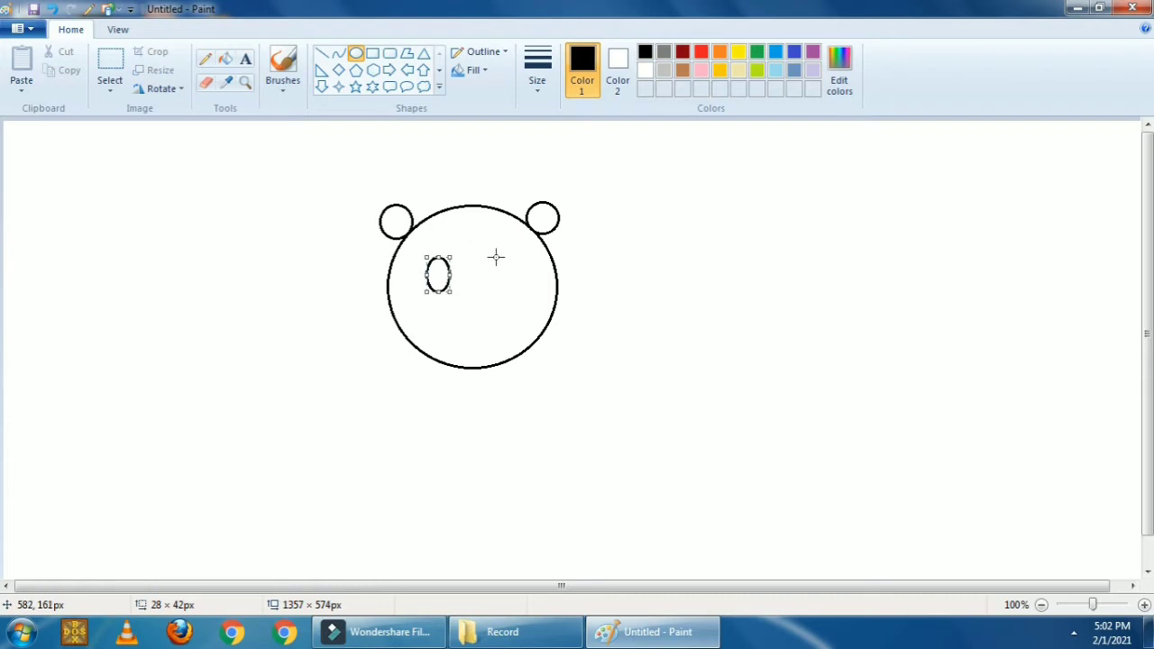
{"action": "left_click_drag", "start_coordinate": [499, 258], "coordinate": [522, 292]}
{"action": "left_click", "coordinate": [672, 254]}
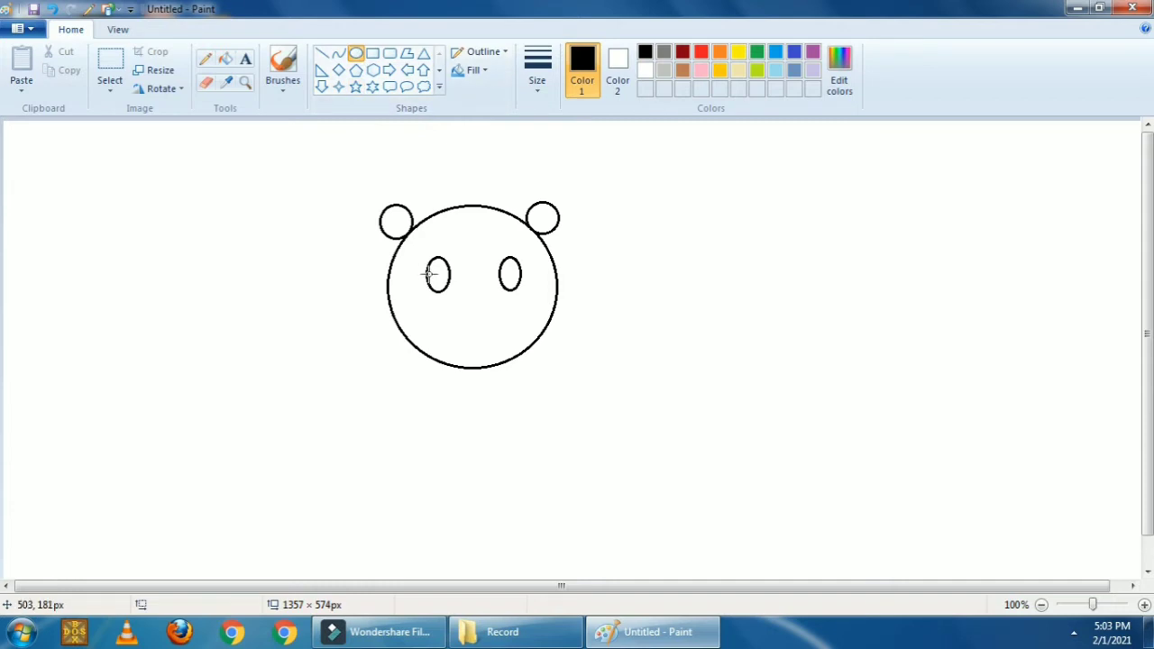
Draw a smaller oval pupil in the lower half of each eye, about 23 × 20 px and 27 × 22 px.
{"action": "left_click_drag", "start_coordinate": [431, 275], "coordinate": [448, 289]}
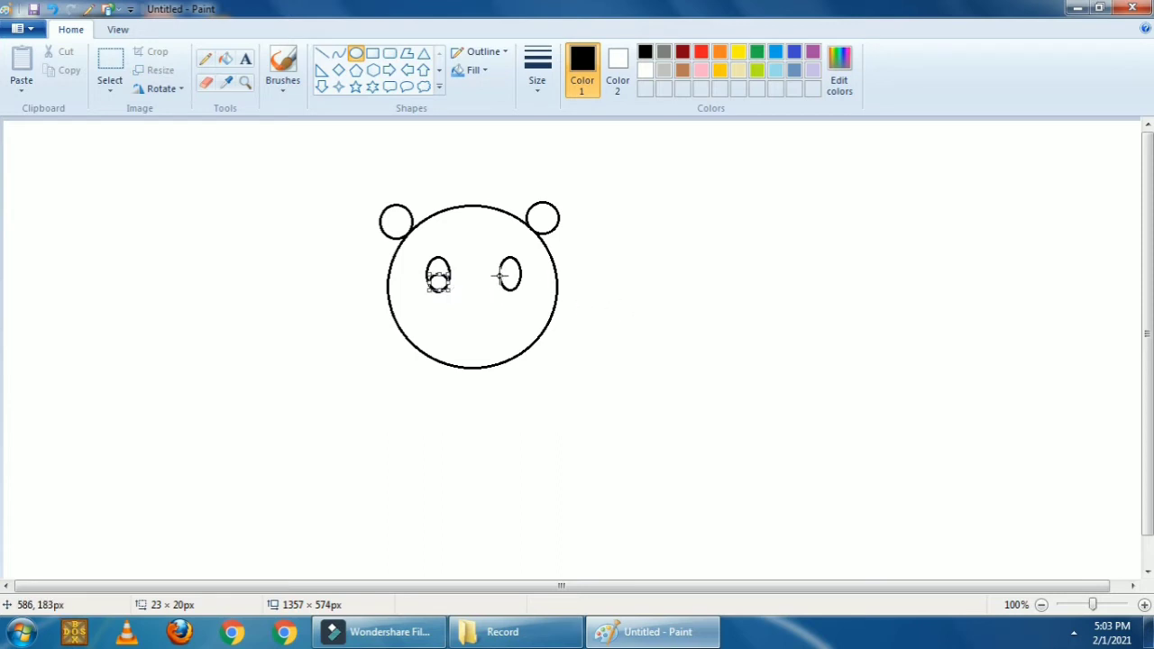
{"action": "left_click_drag", "start_coordinate": [502, 276], "coordinate": [519, 289]}
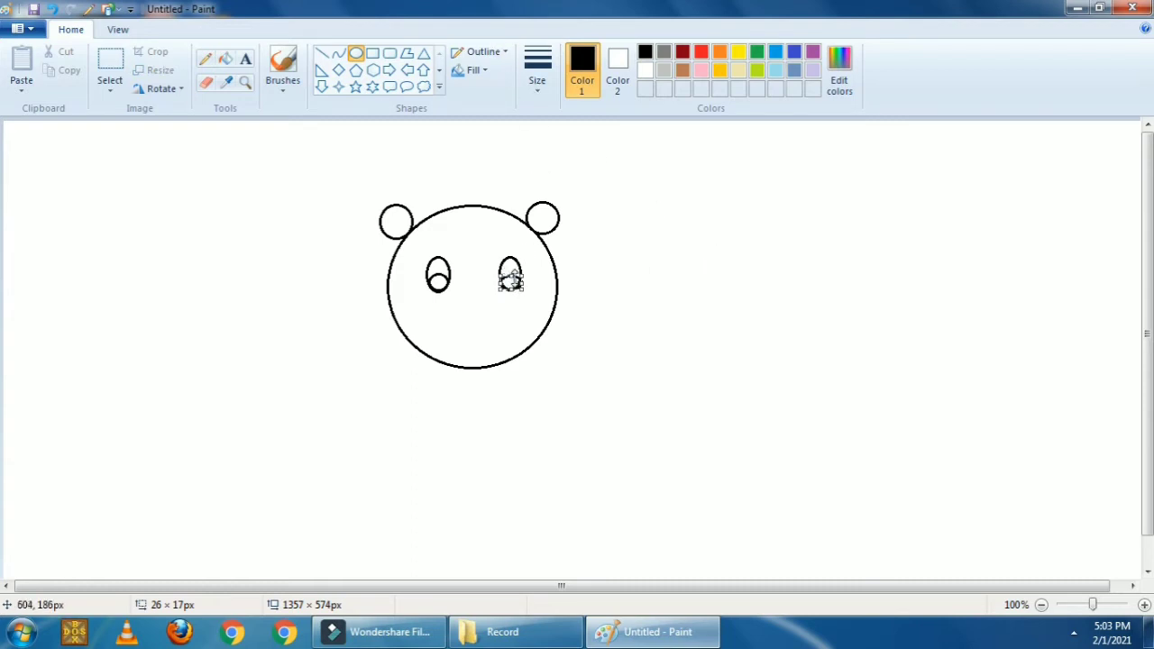
{"action": "left_click_drag", "start_coordinate": [508, 278], "coordinate": [494, 269]}
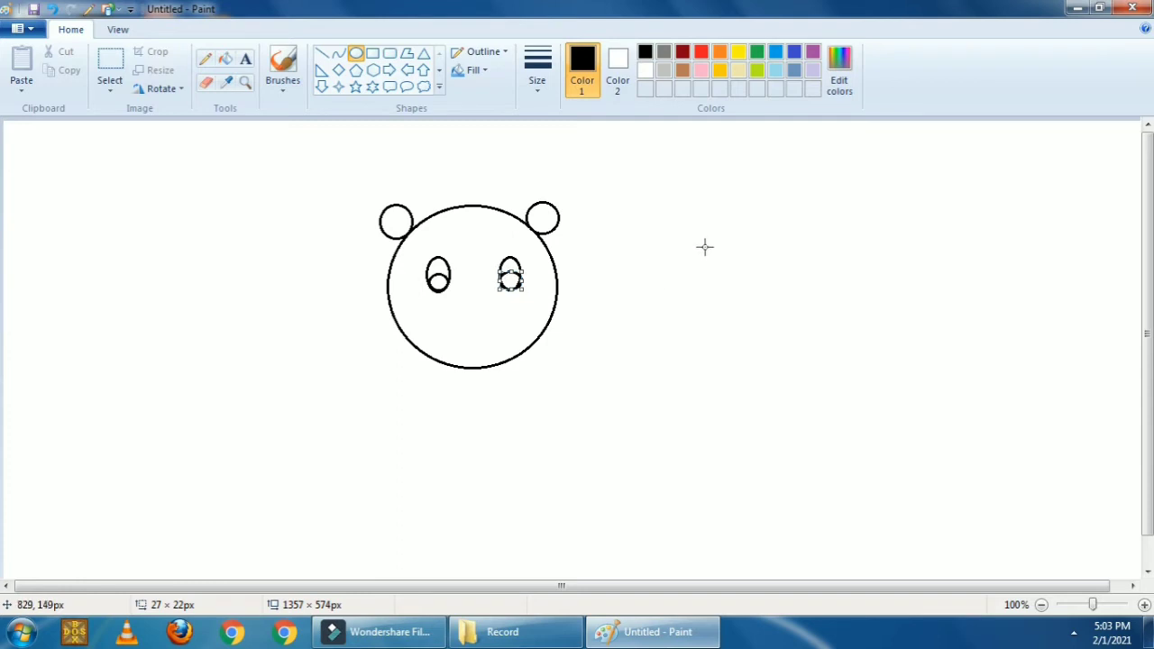
{"action": "left_click", "coordinate": [705, 247]}
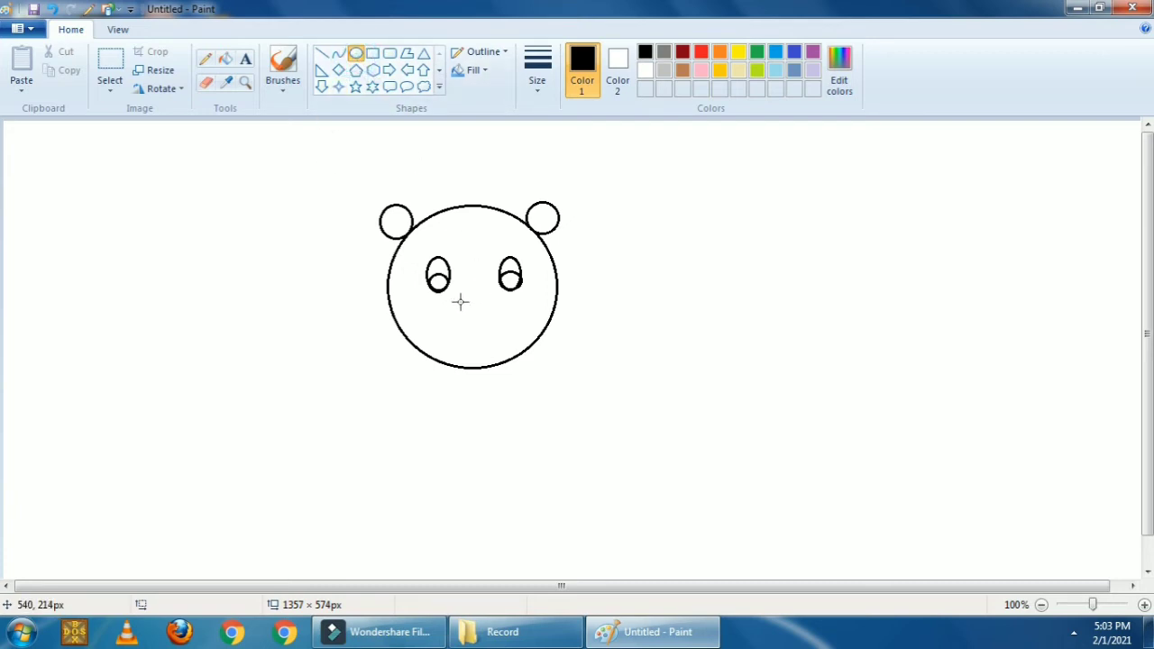
Draw a flat oval nose centred below the eyes, with a smaller oval nested inside it.
{"action": "left_click_drag", "start_coordinate": [460, 303], "coordinate": [491, 316]}
{"action": "left_click", "coordinate": [816, 286]}
{"action": "left_click_drag", "start_coordinate": [469, 307], "coordinate": [484, 312]}
{"action": "left_click", "coordinate": [682, 298]}
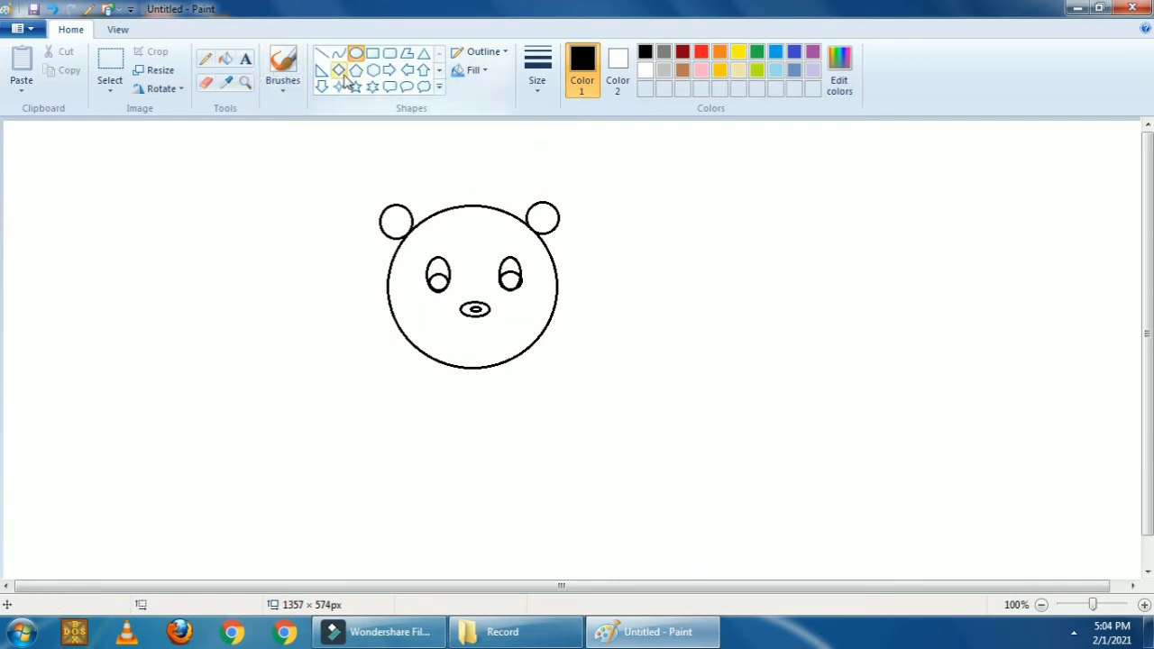
Draw a freehand pencil hairline across the forehead, arching over both eyes and dipping to a point between them.
{"action": "left_click", "coordinate": [201, 61]}
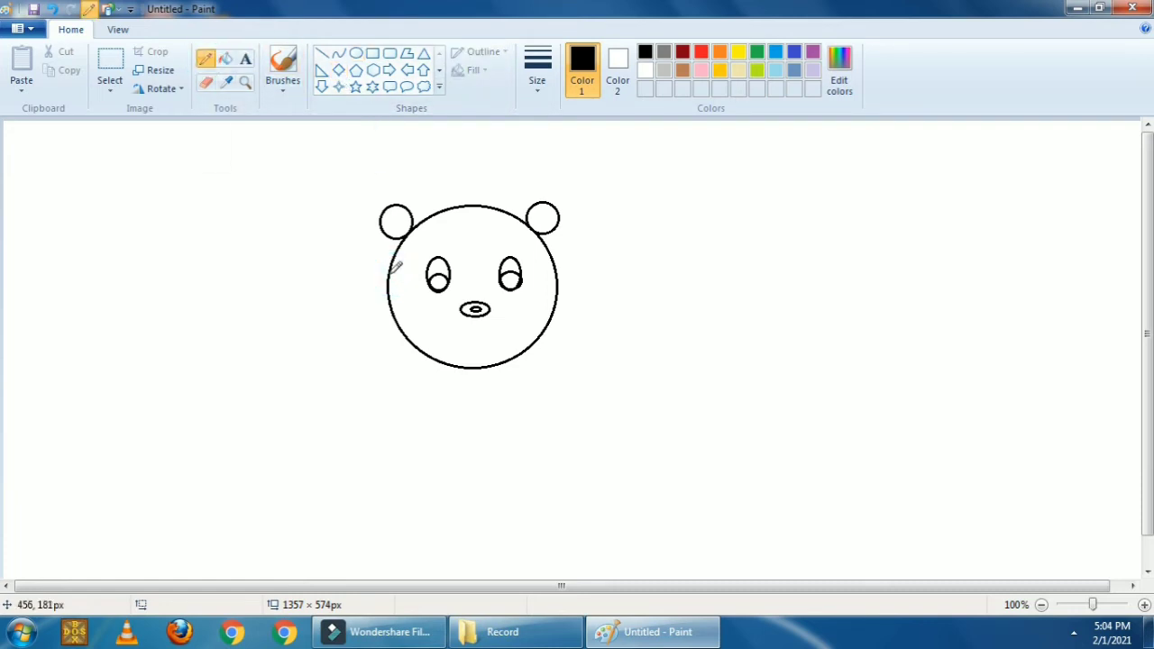
{"action": "mouse_move", "coordinate": [391, 269]}
{"action": "left_mouse_down"}
{"action": "mouse_move", "coordinate": [436, 242]}
{"action": "mouse_move", "coordinate": [461, 247]}
{"action": "mouse_move", "coordinate": [477, 275]}
{"action": "mouse_move", "coordinate": [501, 249]}
{"action": "mouse_move", "coordinate": [554, 276]}
{"action": "left_mouse_up"}
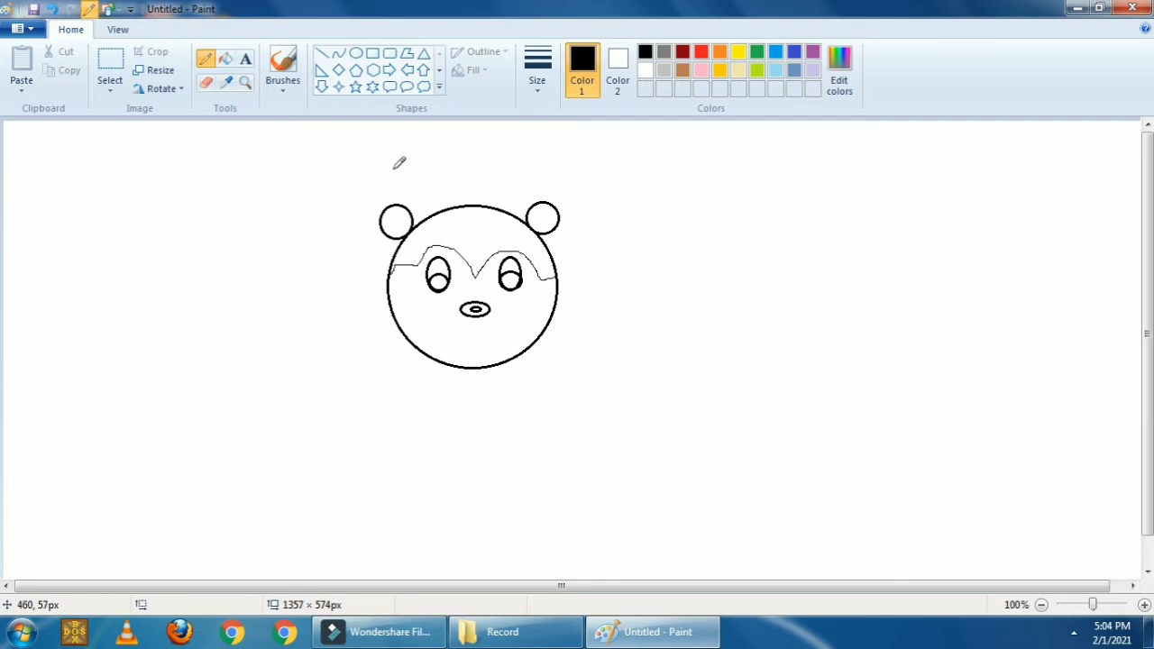
{"action": "left_click", "coordinate": [339, 56]}
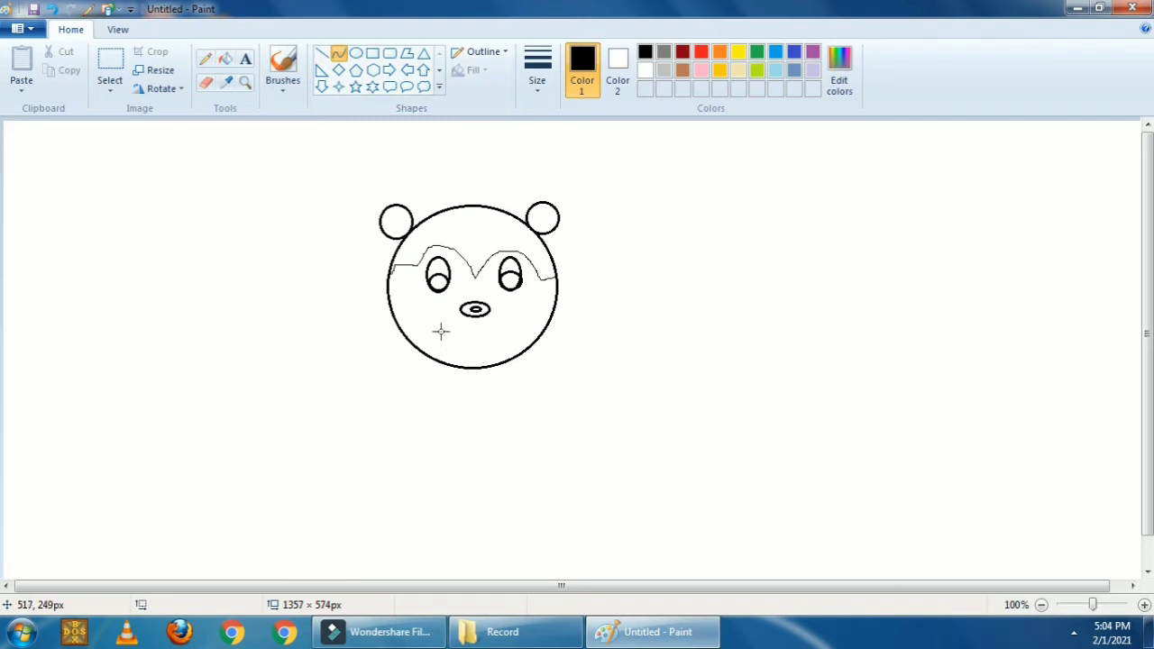
{"action": "left_click_drag", "start_coordinate": [440, 332], "coordinate": [499, 333]}
{"action": "left_click", "coordinate": [499, 332]}
{"action": "key", "text": "ctrl+z"}
{"action": "left_click_drag", "start_coordinate": [440, 333], "coordinate": [505, 332]}
{"action": "left_click", "coordinate": [341, 55]}
{"action": "left_click", "coordinate": [469, 350]}
{"action": "left_click", "coordinate": [475, 346]}
{"action": "key", "text": "ctrl+z"}
{"action": "left_click_drag", "start_coordinate": [438, 336], "coordinate": [491, 335]}
{"action": "left_click_drag", "start_coordinate": [492, 334], "coordinate": [492, 334]}
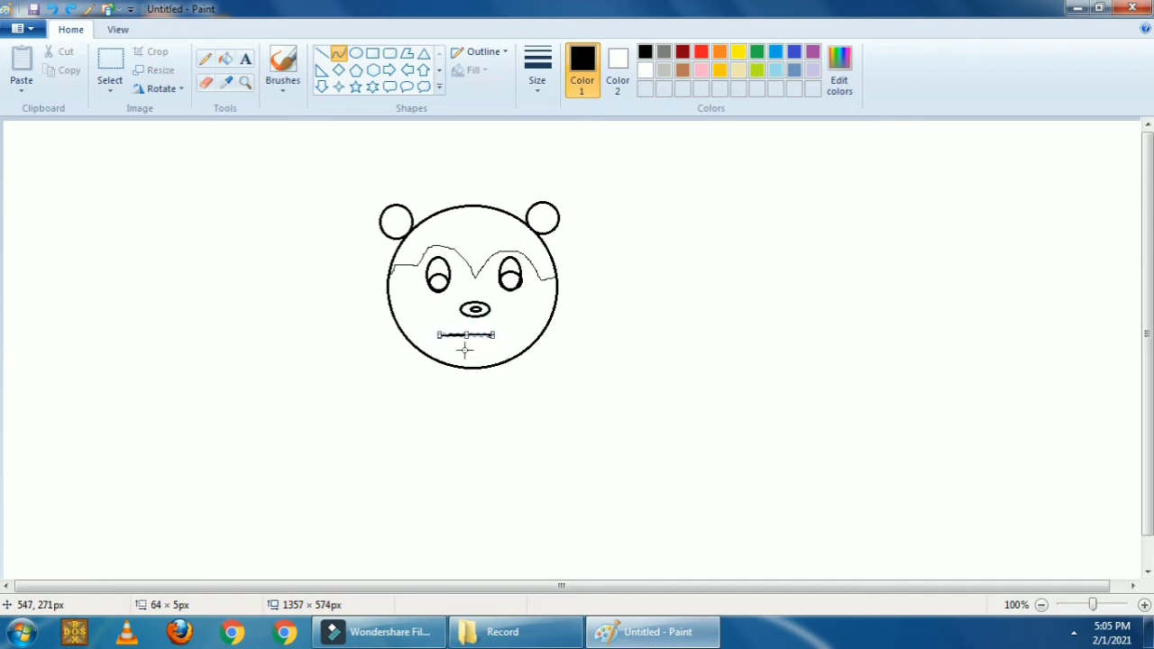
{"action": "left_click", "coordinate": [464, 350]}
{"action": "left_click", "coordinate": [465, 350]}
{"action": "left_click_drag", "start_coordinate": [465, 338], "coordinate": [466, 351]}
{"action": "key", "text": "ctrl+z"}
{"action": "key", "text": "ctrl+z"}
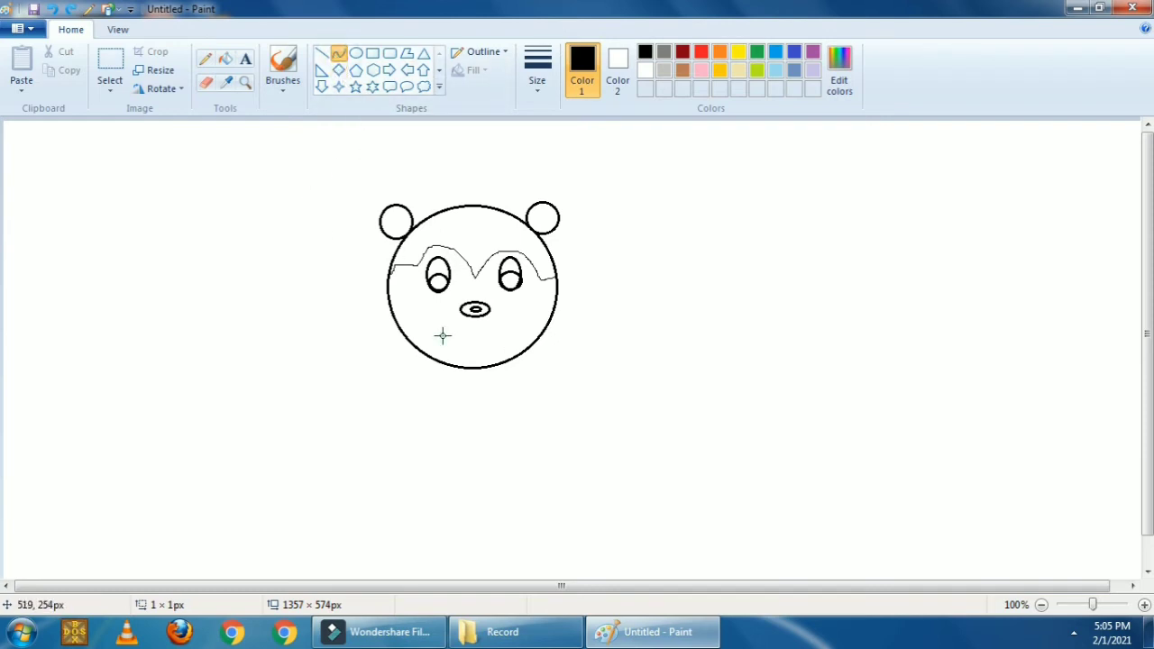
Draw a curved smile below the nose and a second, wider smile curve about 80 × 25 px just beneath it.
{"action": "left_click_drag", "start_coordinate": [443, 337], "coordinate": [470, 348]}
{"action": "left_click", "coordinate": [338, 56]}
{"action": "left_click_drag", "start_coordinate": [442, 352], "coordinate": [510, 351]}
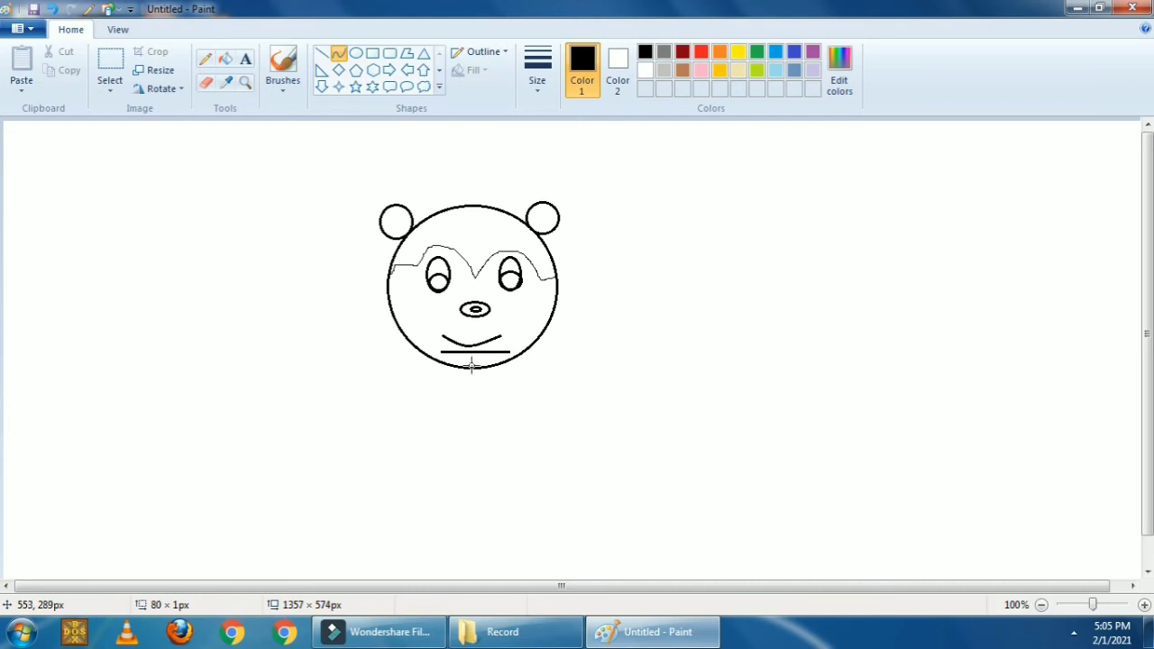
{"action": "mouse_move", "coordinate": [472, 364]}
{"action": "left_mouse_down"}
{"action": "mouse_move", "coordinate": [448, 357]}
{"action": "mouse_move", "coordinate": [467, 358]}
{"action": "mouse_move", "coordinate": [467, 375]}
{"action": "left_mouse_up"}
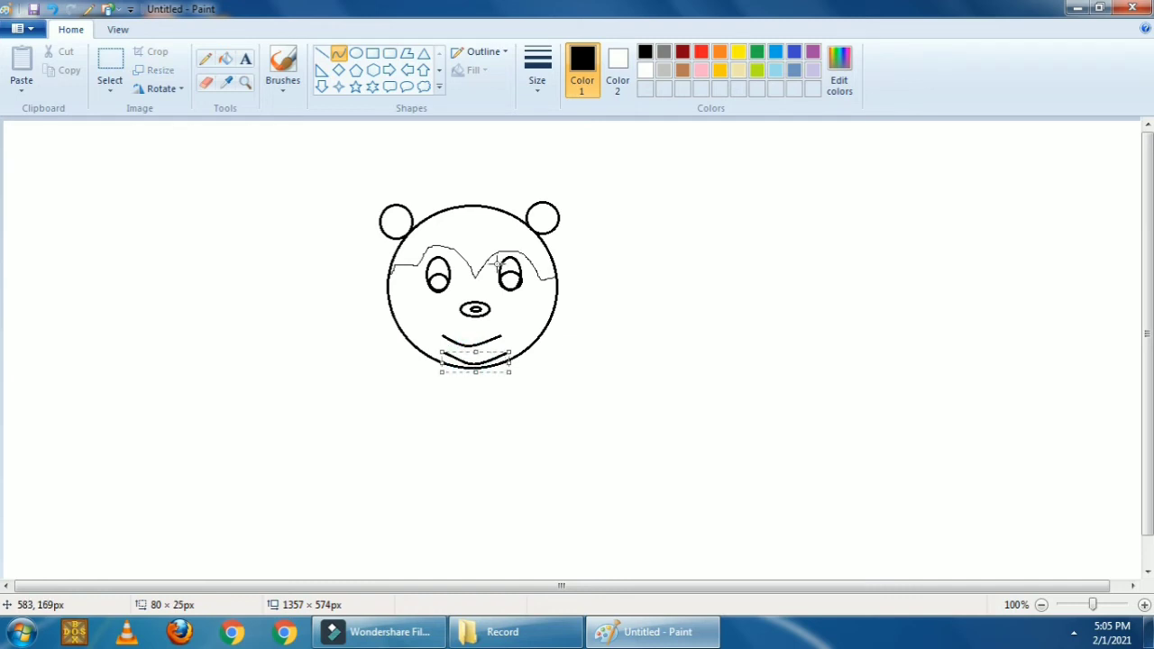
Move the lower smile curve up and slightly left so its ends meet the upper curve and form one mouth.
{"action": "key", "text": "Up"}
{"action": "key", "text": "Up"}
{"action": "key", "text": "Up"}
{"action": "key", "text": "Up"}
{"action": "key", "text": "Up"}
{"action": "key", "text": "Up"}
{"action": "key", "text": "Up"}
{"action": "key", "text": "Up"}
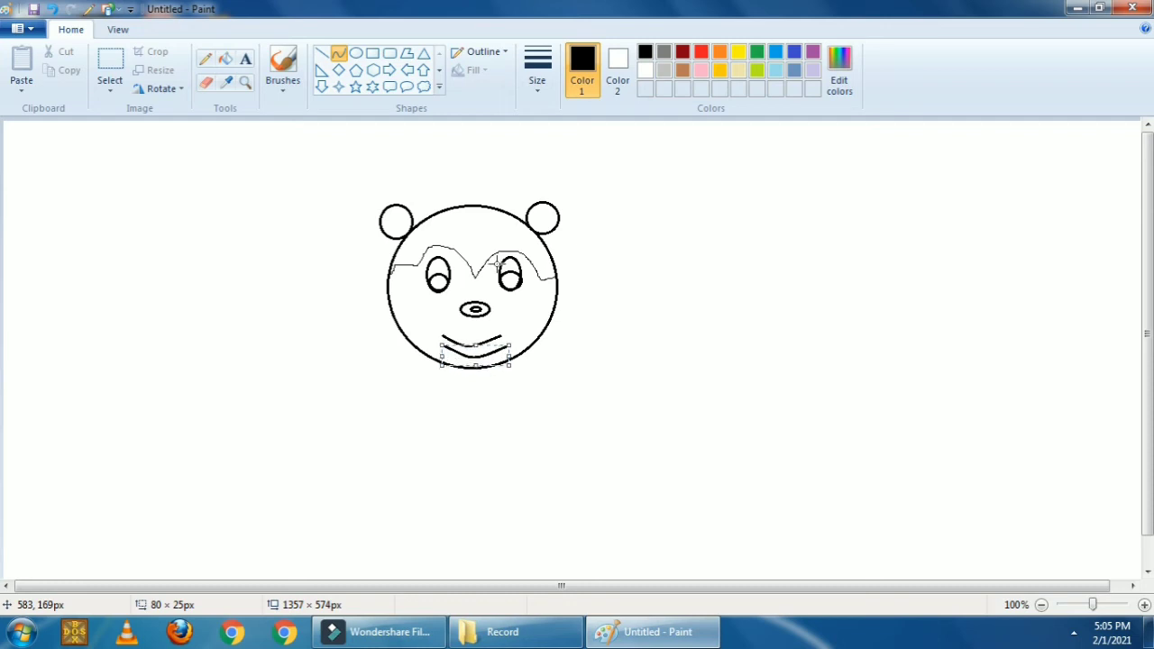
{"action": "key", "text": "Left"}
{"action": "key", "text": "Left"}
{"action": "key", "text": "Left"}
{"action": "key", "text": "Left"}
{"action": "key", "text": "Left"}
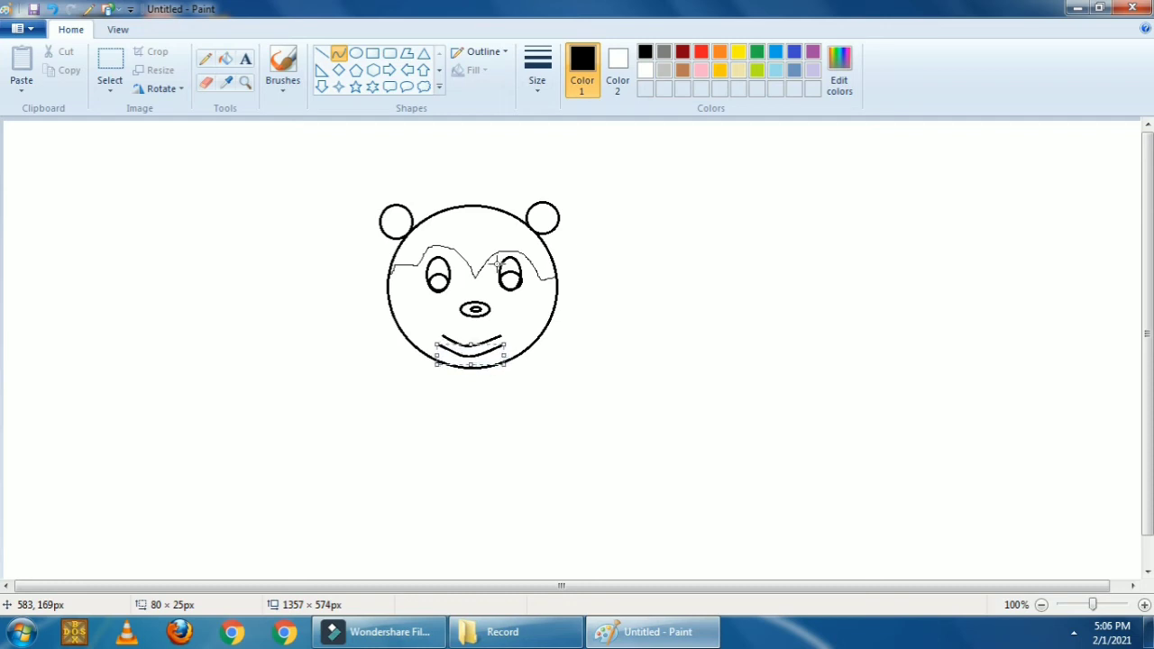
{"action": "key", "text": "Up"}
{"action": "key", "text": "Up"}
{"action": "key", "text": "Up"}
{"action": "key", "text": "Up"}
{"action": "key", "text": "Up"}
{"action": "key", "text": "Up"}
{"action": "key", "text": "Up"}
{"action": "key", "text": "Up"}
{"action": "key", "text": "Up"}
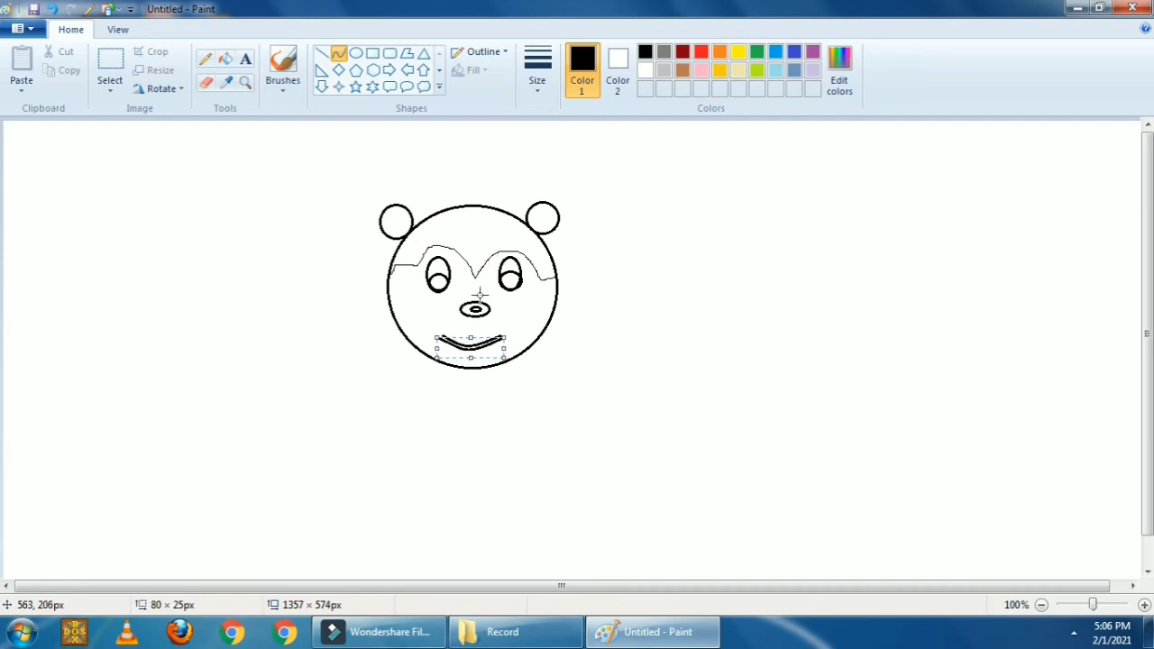
{"action": "left_click_drag", "start_coordinate": [425, 333], "coordinate": [433, 330]}
{"action": "left_click", "coordinate": [638, 332]}
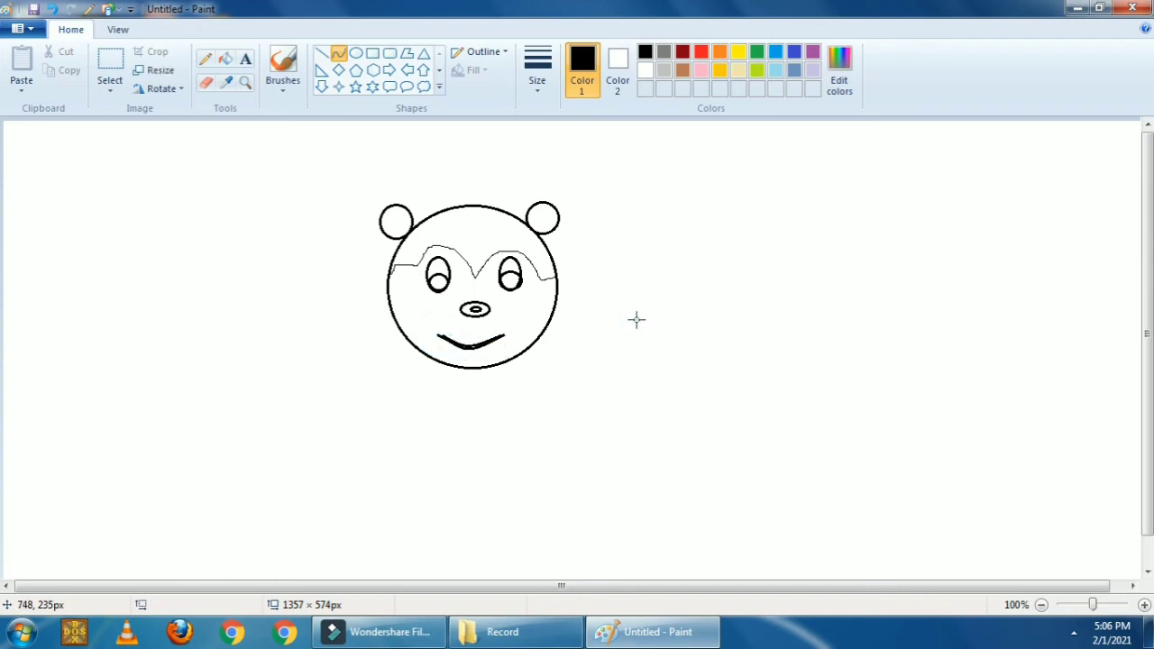
Fill the hair area above the hairline and both pupils with black.
{"action": "left_click", "coordinate": [588, 61]}
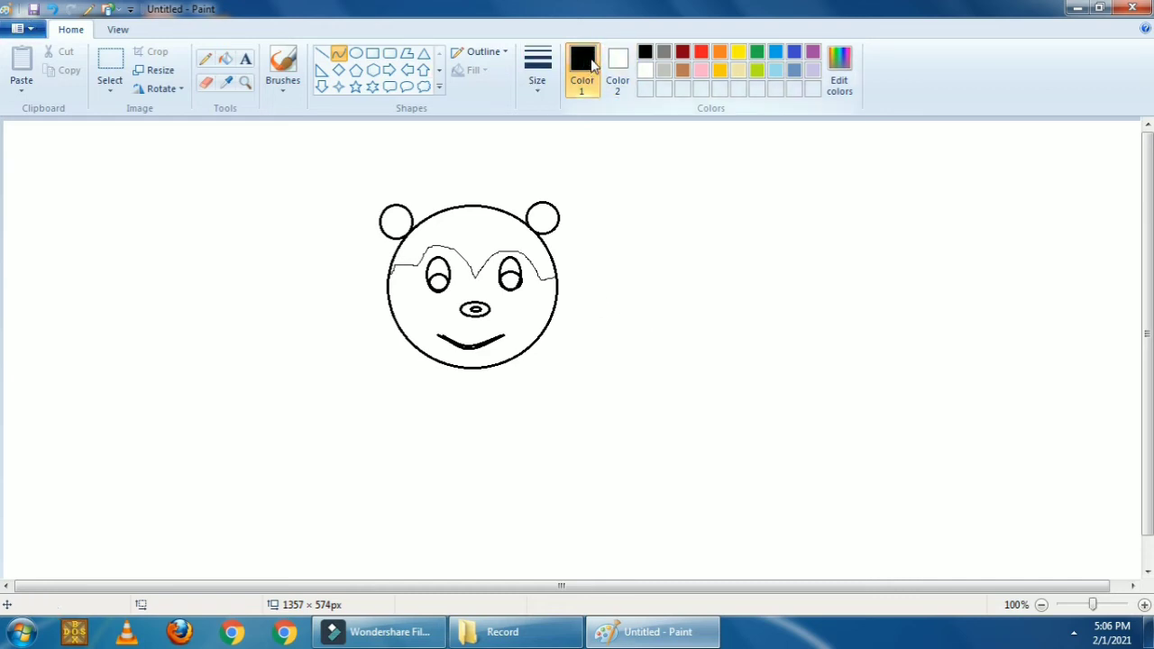
{"action": "left_click", "coordinate": [229, 66]}
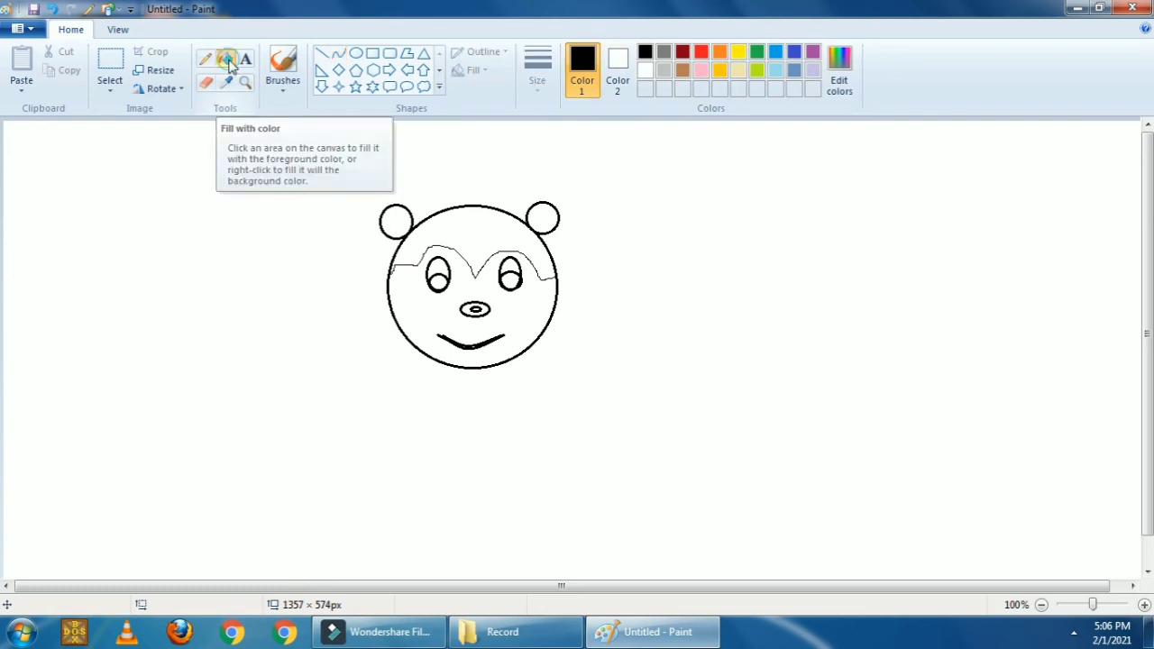
{"action": "left_click", "coordinate": [481, 228]}
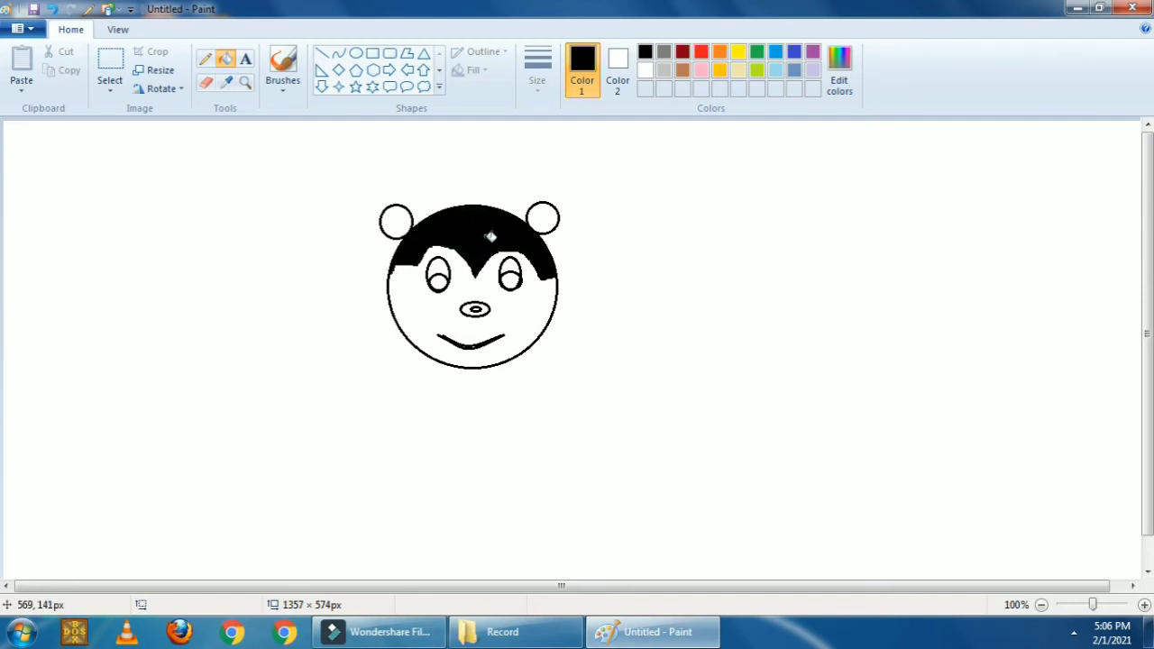
{"action": "left_click", "coordinate": [438, 280]}
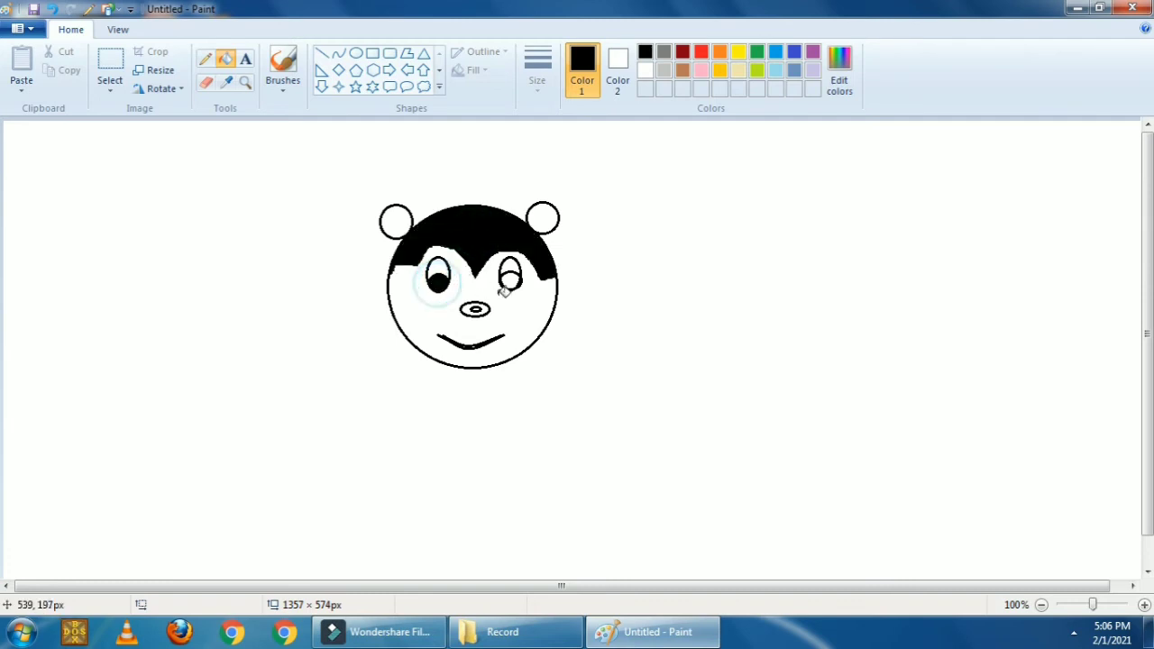
{"action": "left_click", "coordinate": [509, 281]}
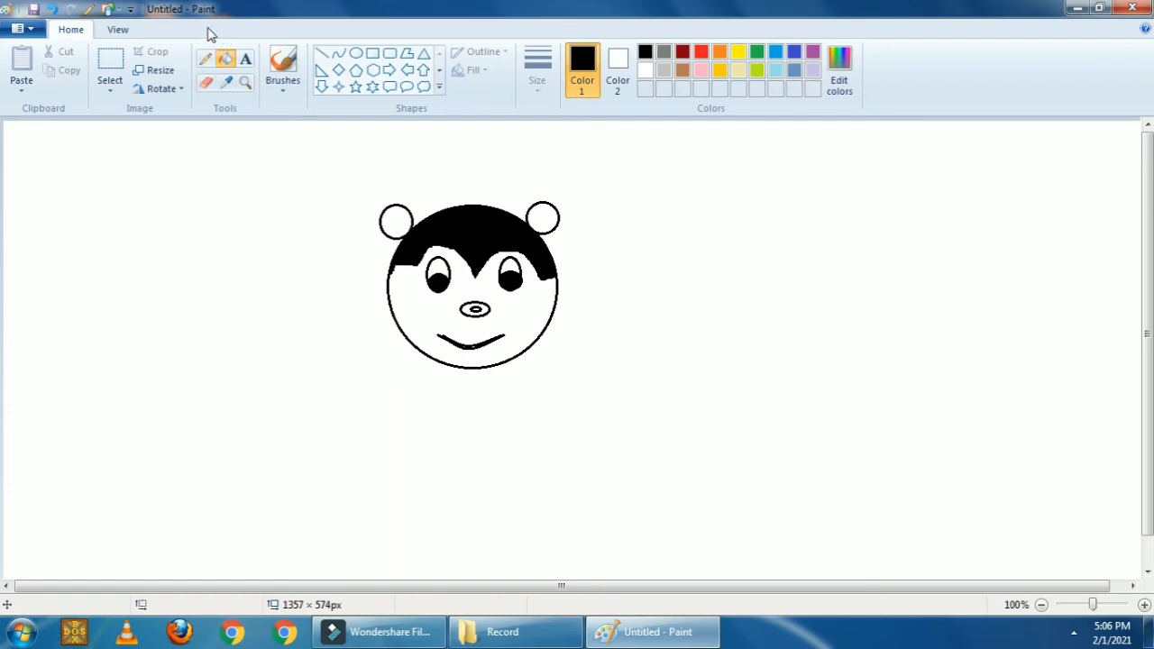
Fill the face and both ears with orange.
{"action": "left_click", "coordinate": [718, 71]}
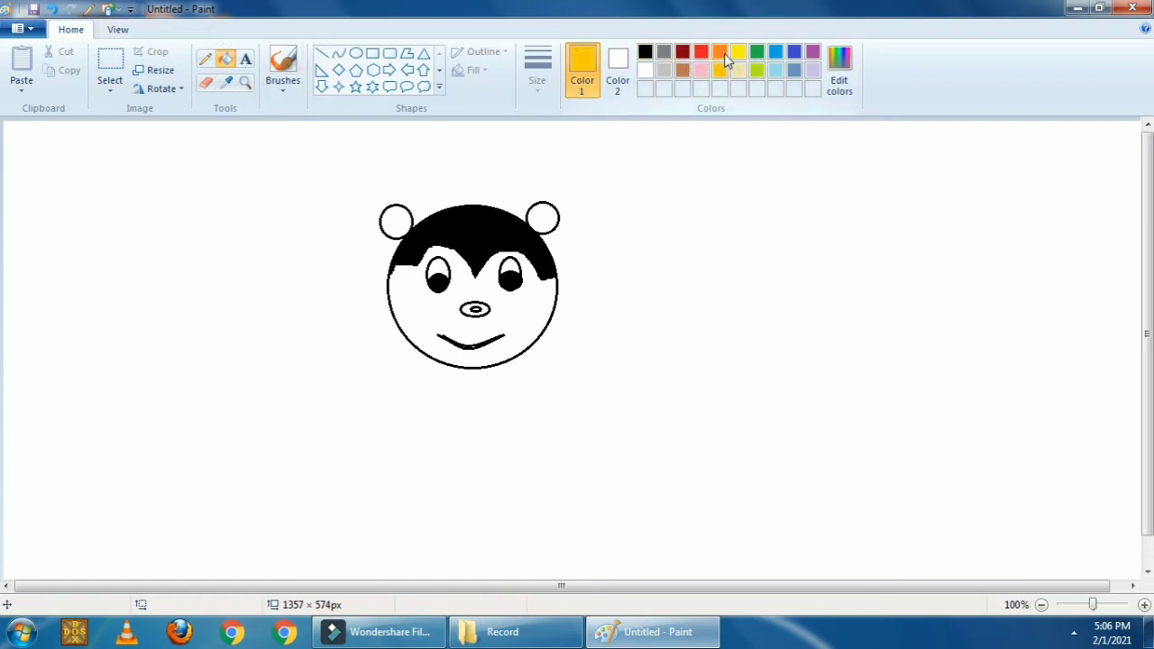
{"action": "left_click", "coordinate": [721, 53]}
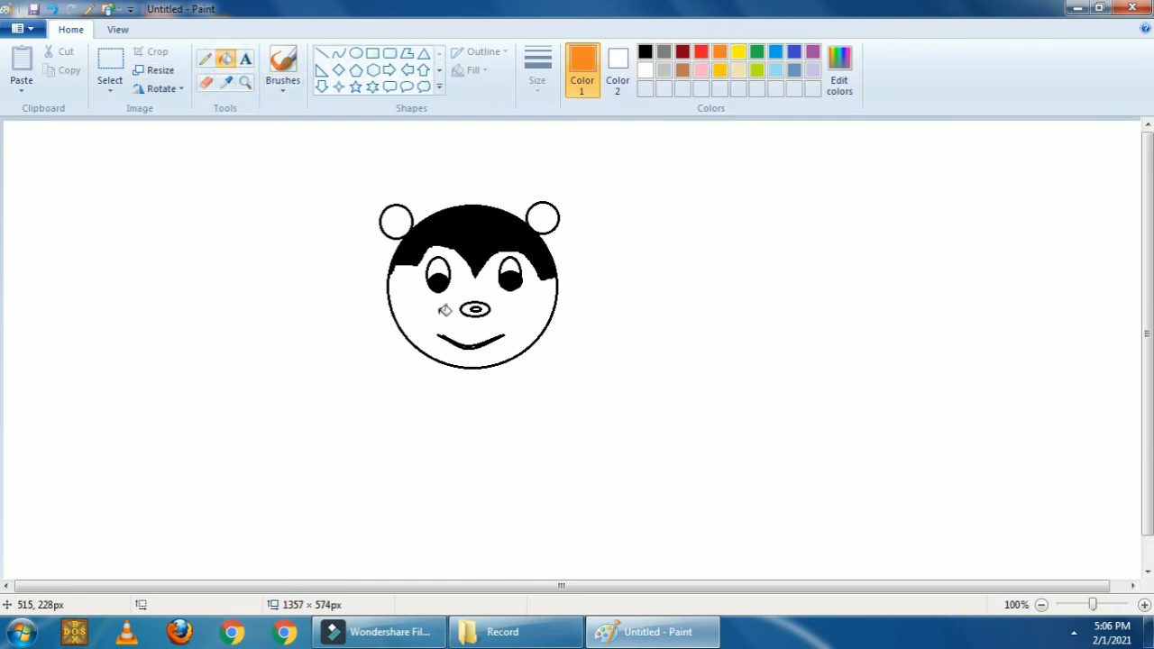
{"action": "left_click", "coordinate": [412, 301]}
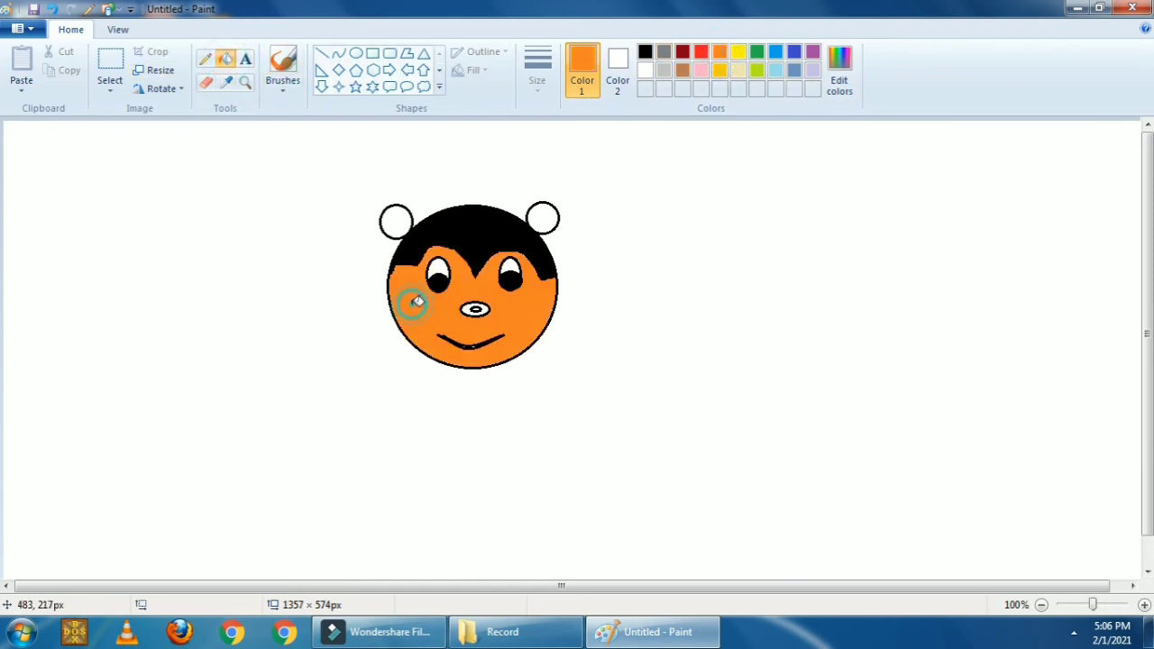
{"action": "left_click", "coordinate": [395, 220]}
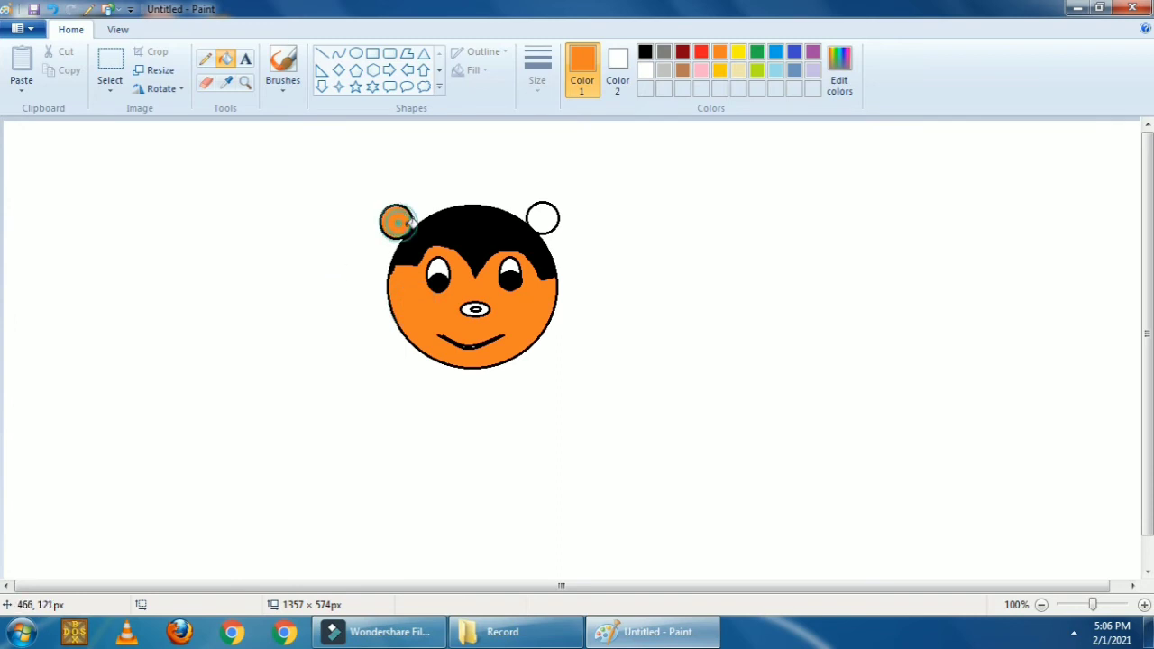
{"action": "left_click", "coordinate": [538, 220]}
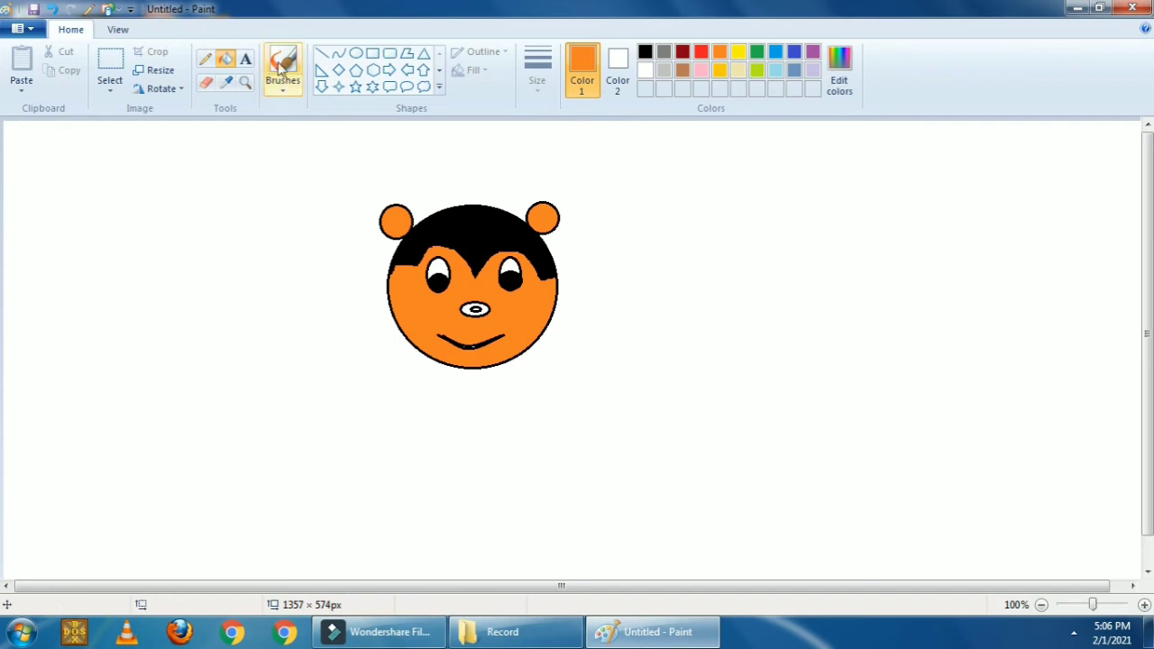
Fill the outer ring of the nose with black.
{"action": "left_click", "coordinate": [646, 53]}
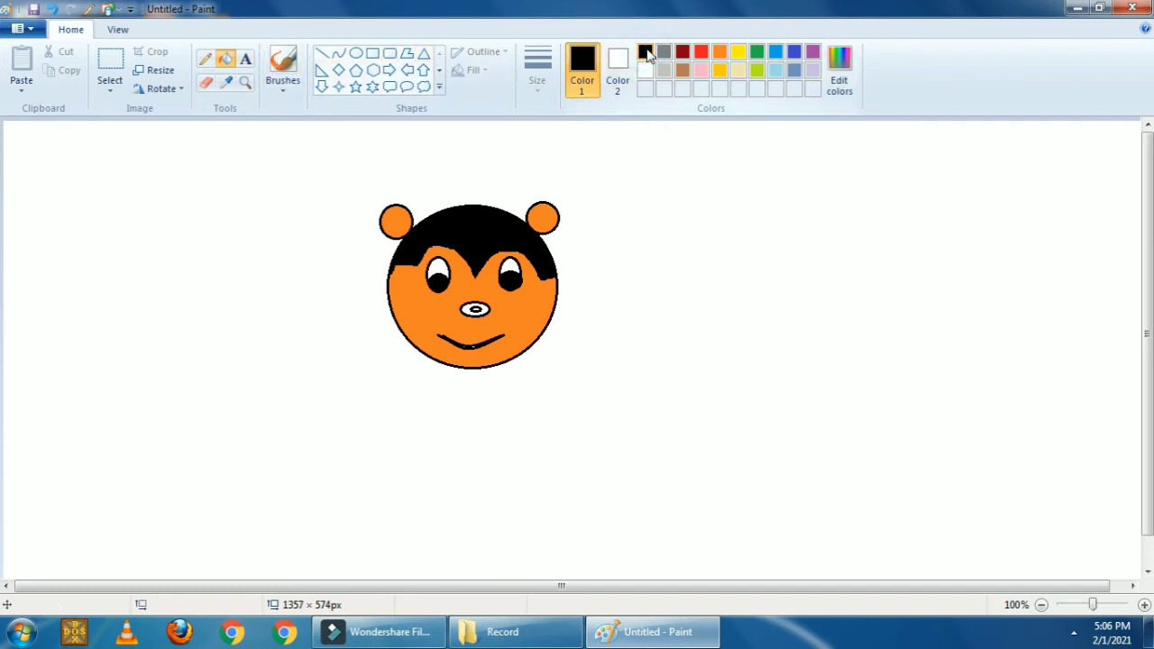
{"action": "left_click", "coordinate": [225, 57]}
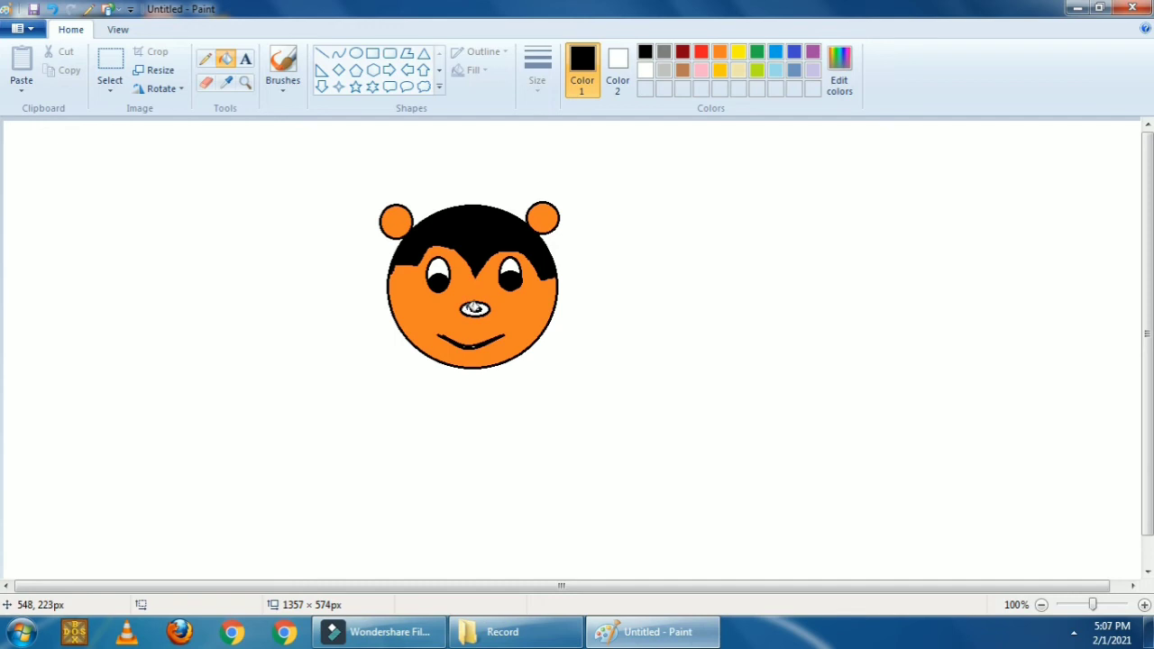
{"action": "left_click", "coordinate": [474, 308]}
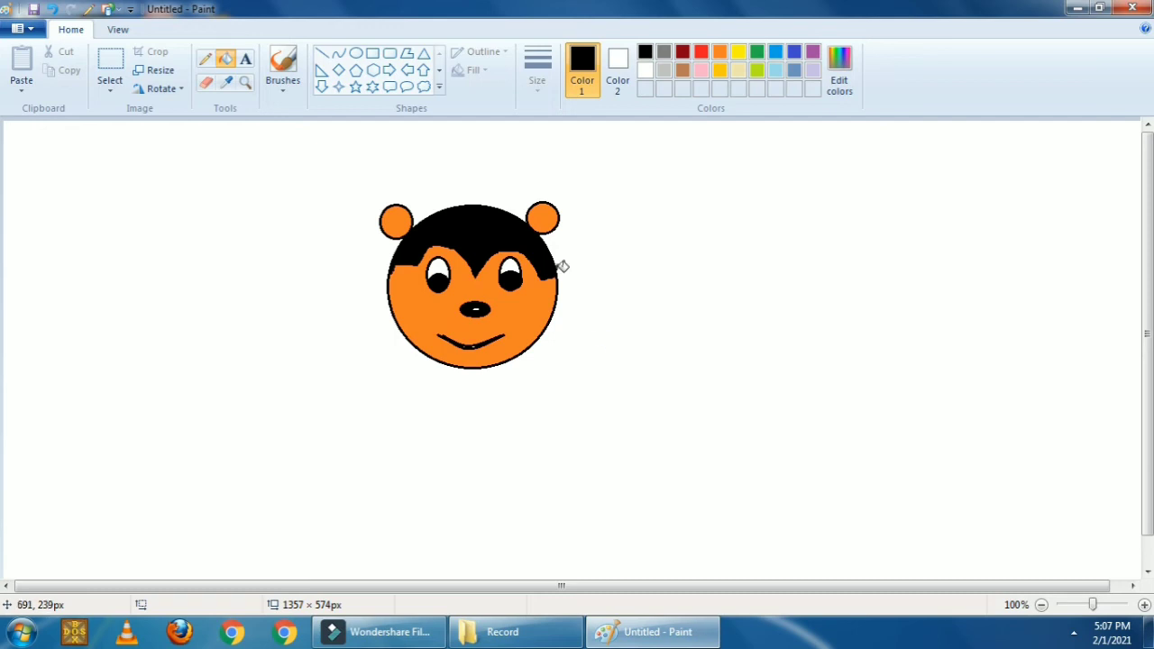
Cut the nose out with a rectangular selection of about 62 × 31 px and paste it into the canvas's upper-left corner.
{"action": "left_click", "coordinate": [110, 90]}
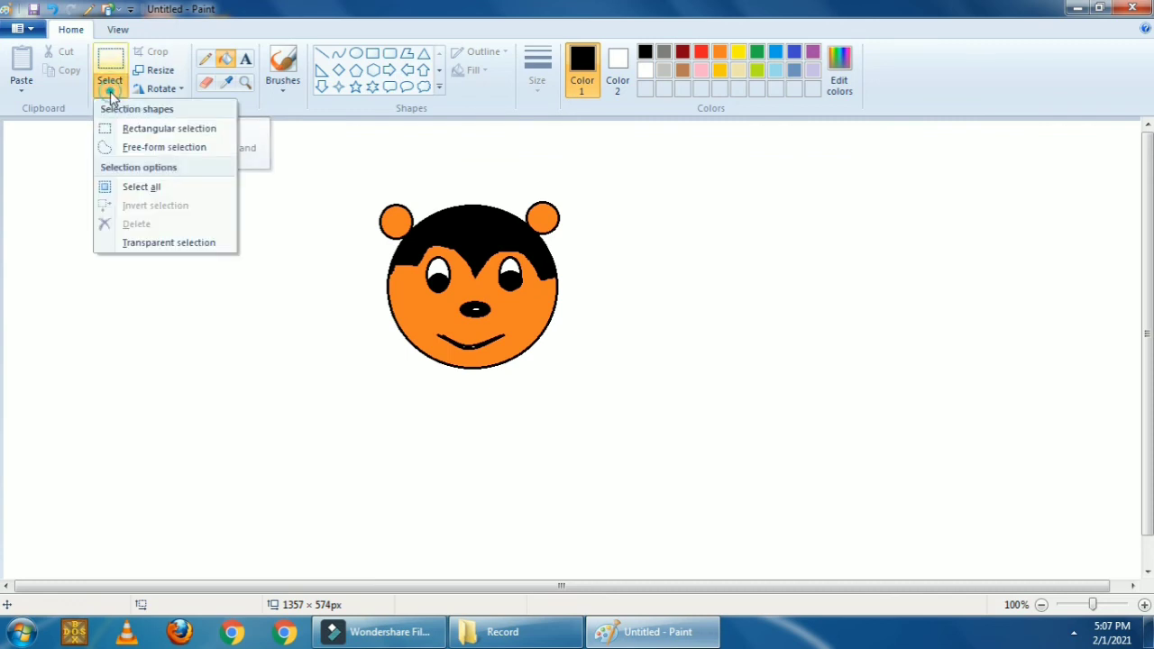
{"action": "left_click", "coordinate": [161, 132]}
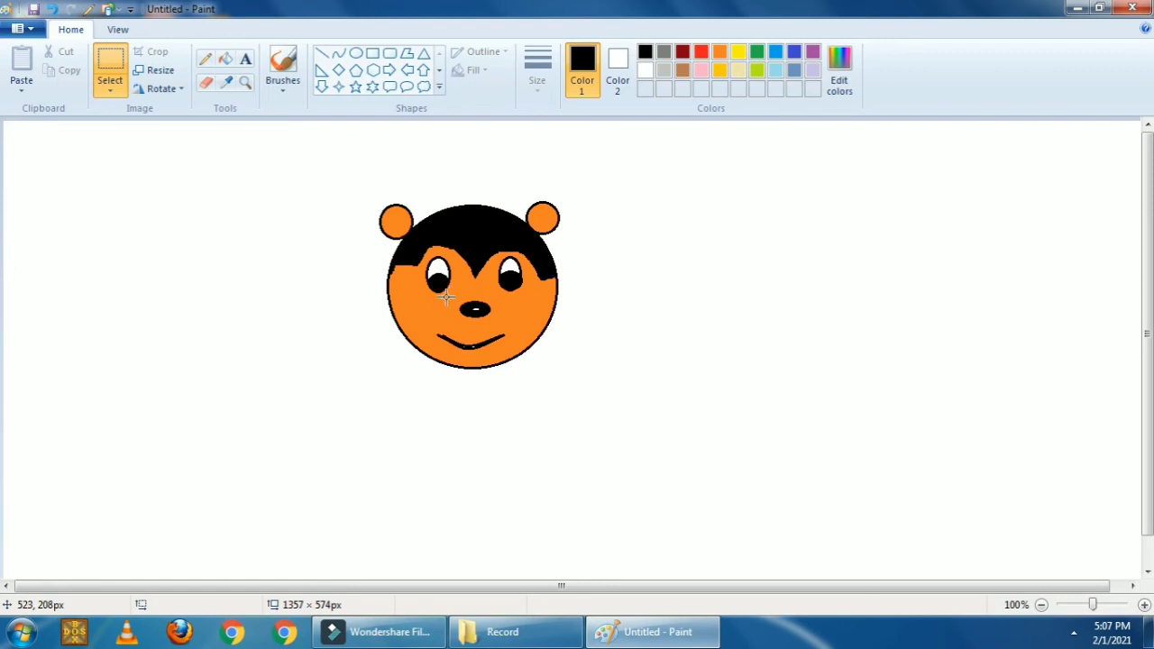
{"action": "left_click_drag", "start_coordinate": [449, 298], "coordinate": [500, 323]}
{"action": "left_click_drag", "start_coordinate": [502, 322], "coordinate": [502, 323]}
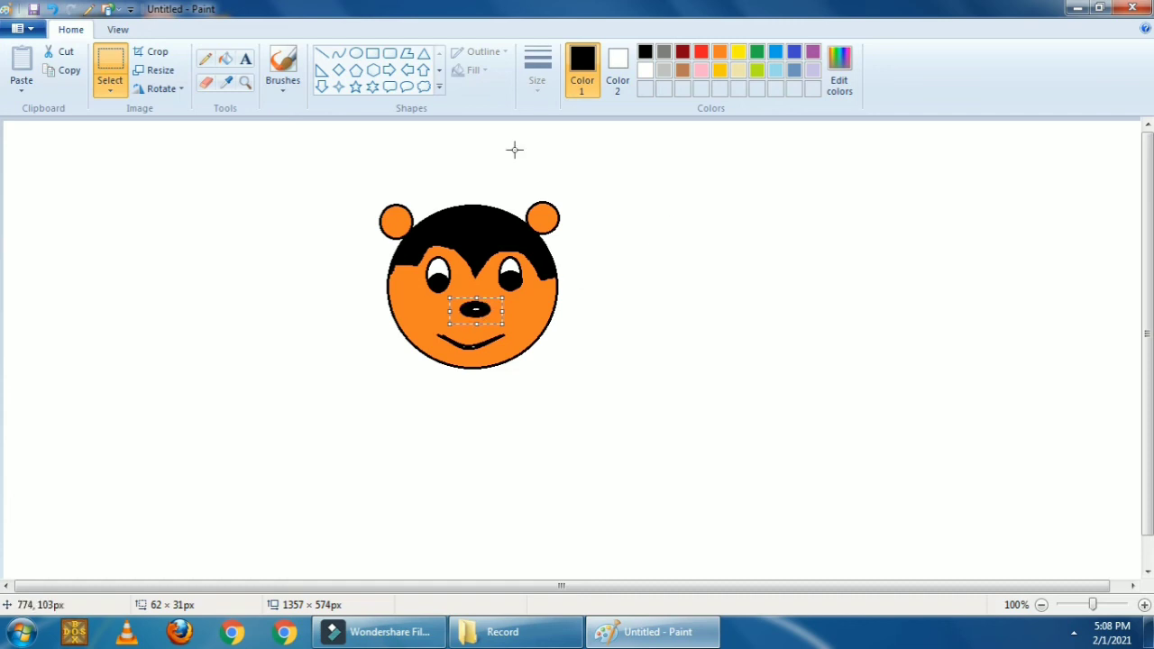
{"action": "left_click", "coordinate": [66, 52]}
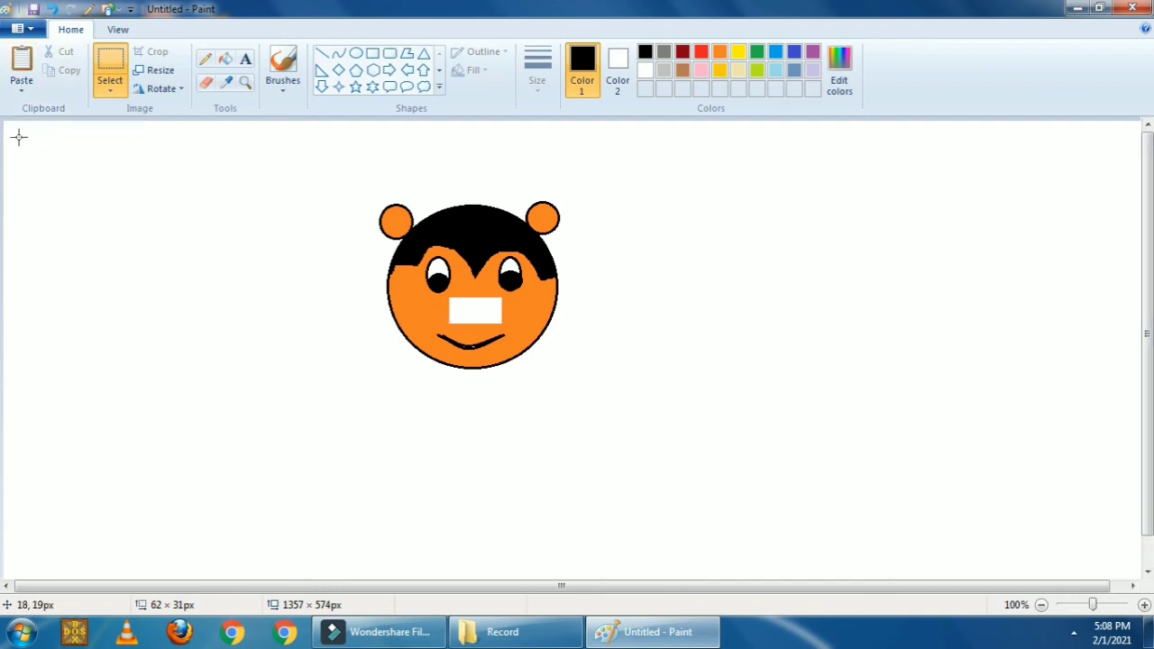
{"action": "left_click", "coordinate": [25, 89]}
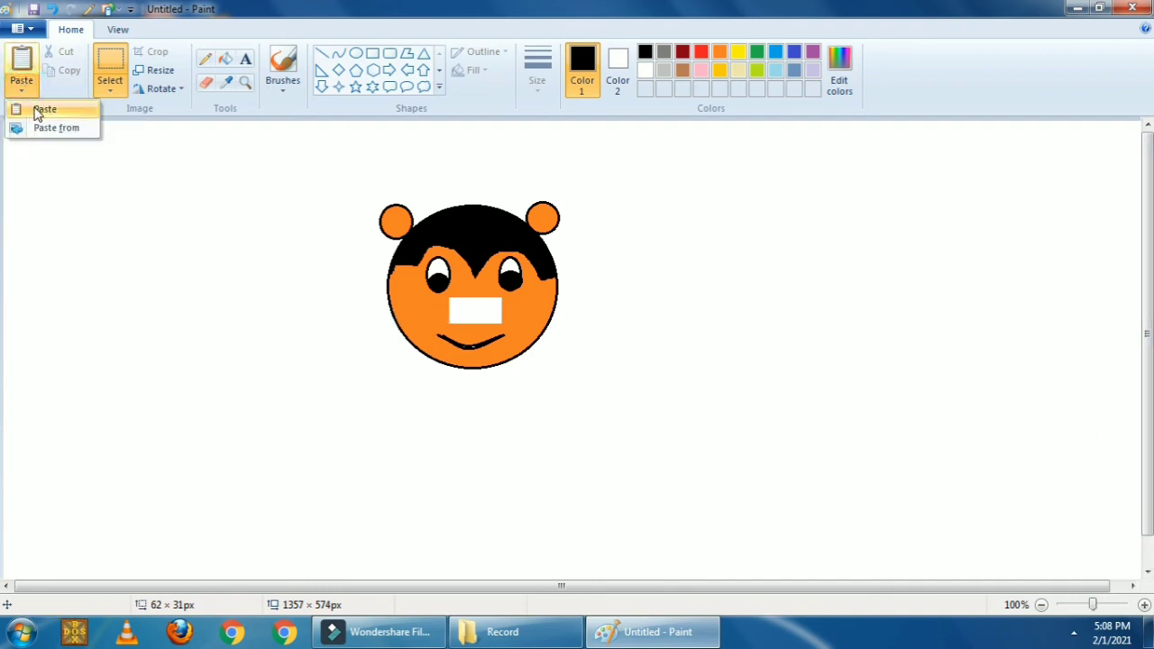
{"action": "left_click", "coordinate": [45, 109]}
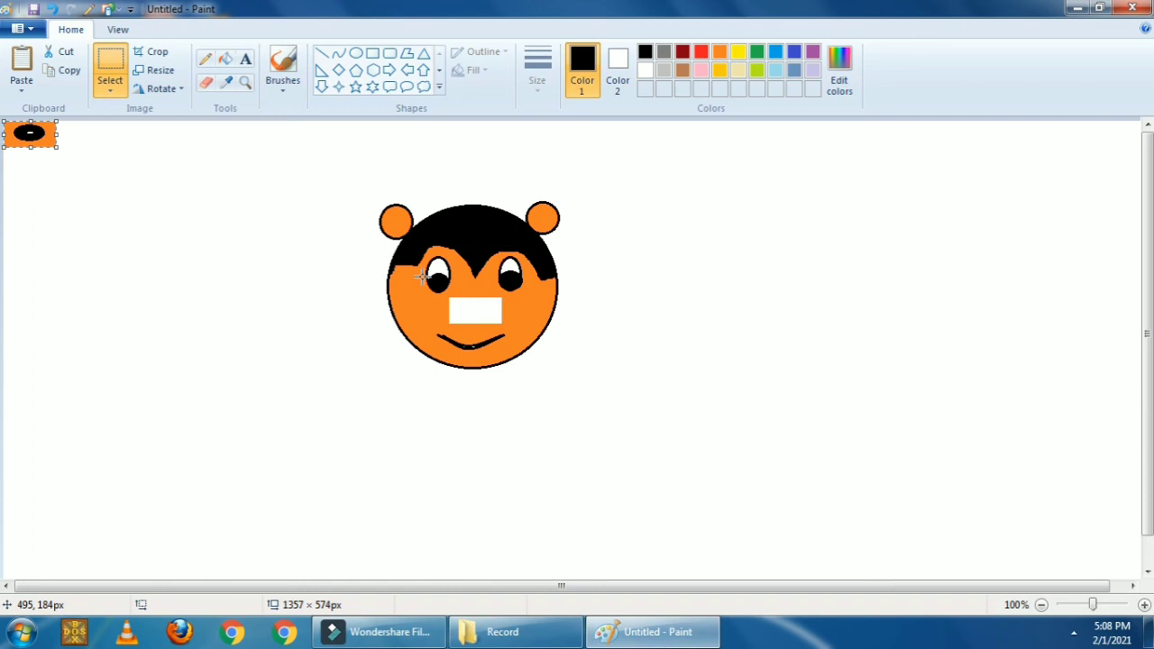
Cut out the face's left eye with a free-form selection, paste it and move it to the blank canvas left of the face.
{"action": "left_click", "coordinate": [110, 95]}
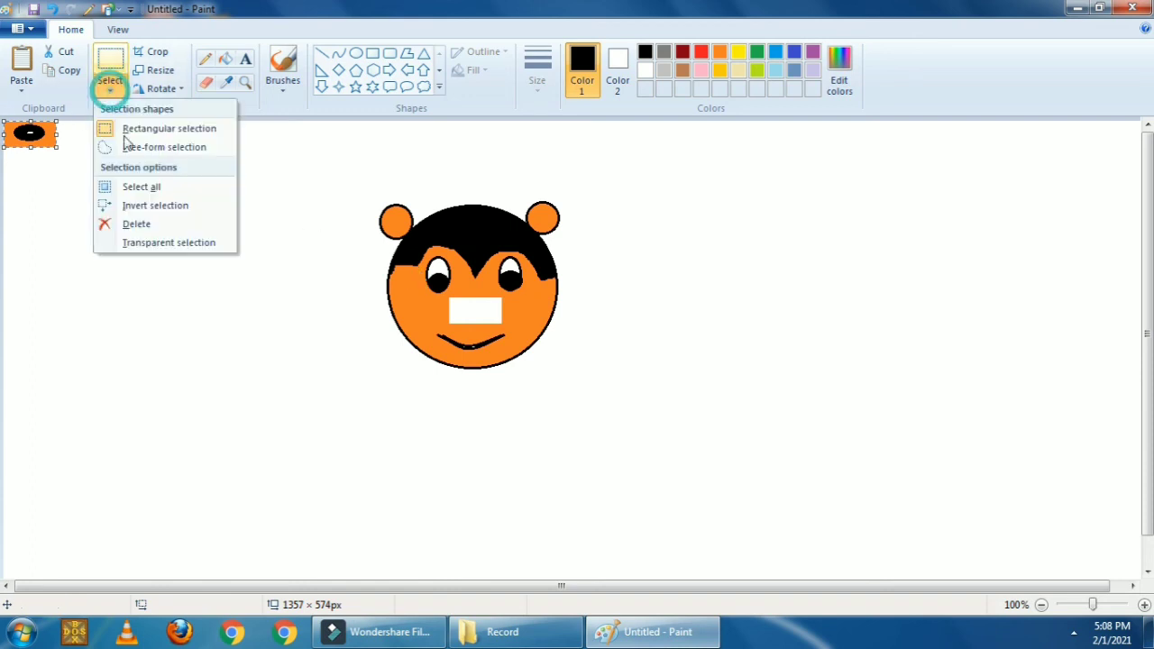
{"action": "left_click", "coordinate": [144, 148]}
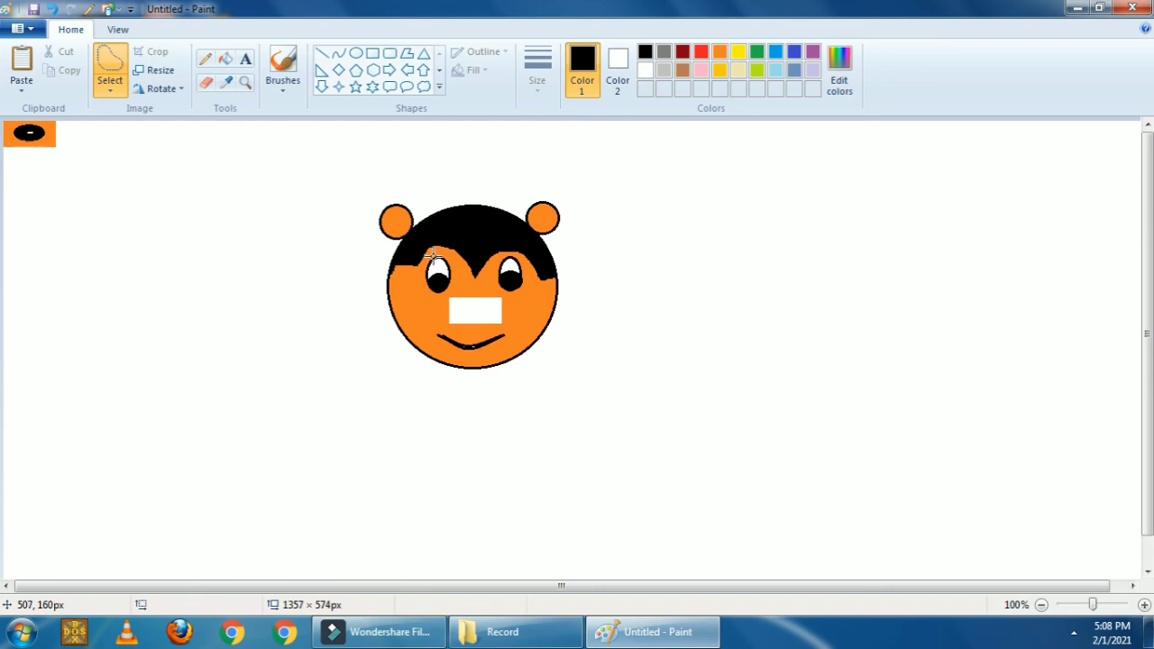
{"action": "mouse_move", "coordinate": [432, 256]}
{"action": "left_mouse_down"}
{"action": "mouse_move", "coordinate": [450, 265]}
{"action": "mouse_move", "coordinate": [446, 290]}
{"action": "mouse_move", "coordinate": [425, 285]}
{"action": "mouse_move", "coordinate": [434, 257]}
{"action": "left_mouse_up"}
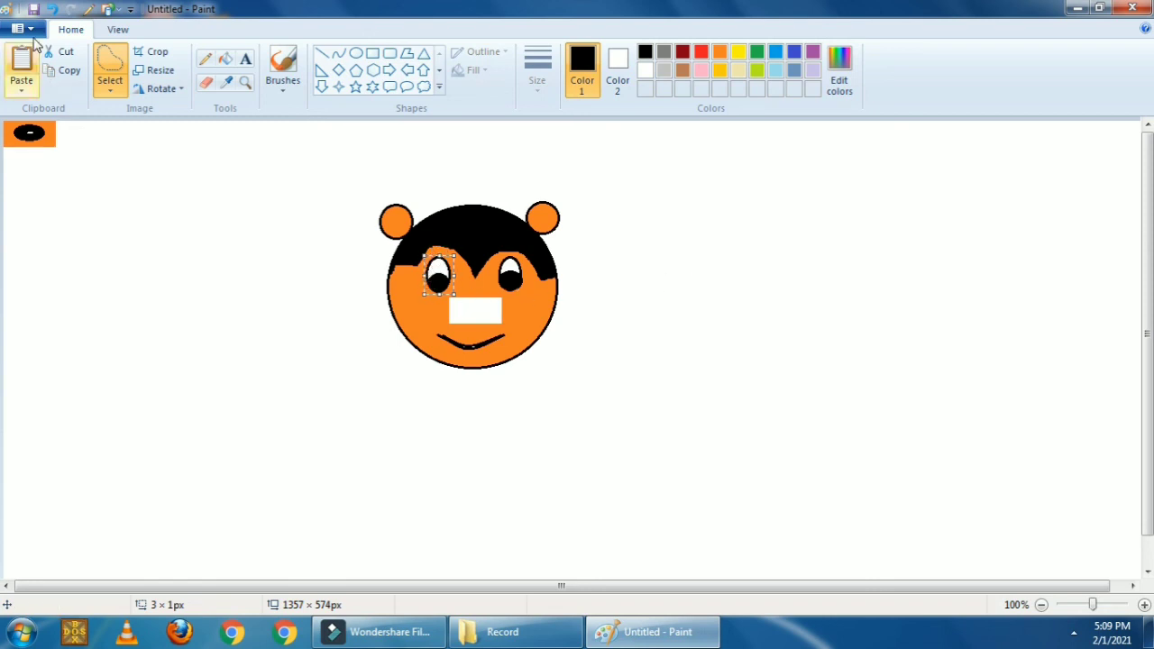
{"action": "left_click", "coordinate": [66, 54]}
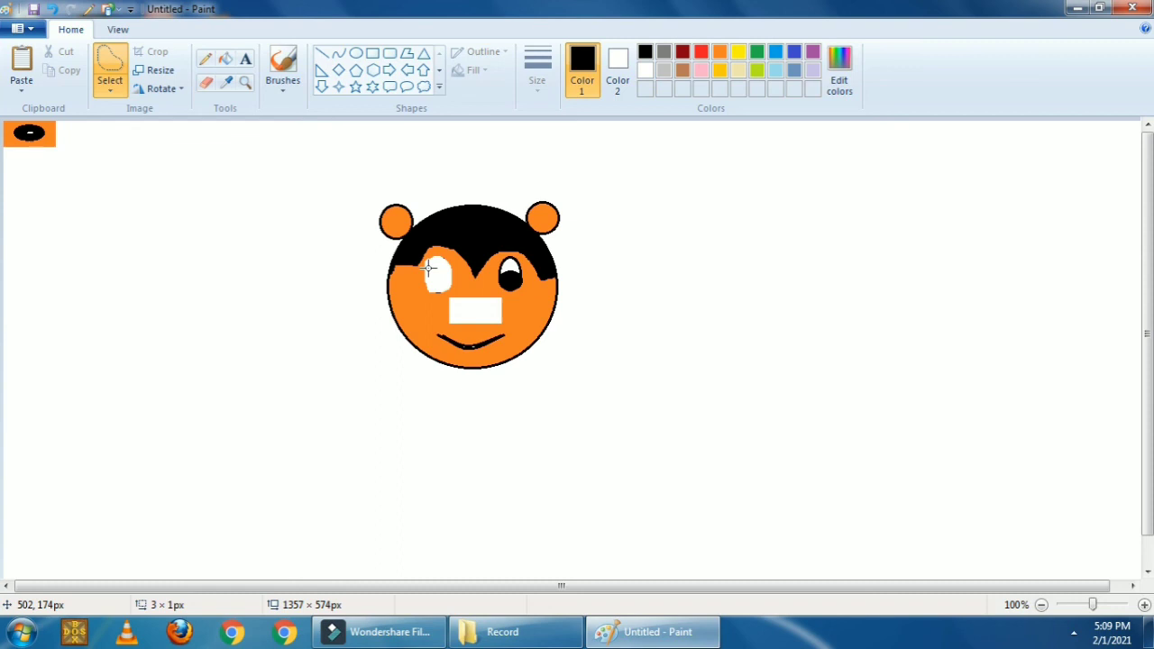
{"action": "left_click", "coordinate": [27, 71]}
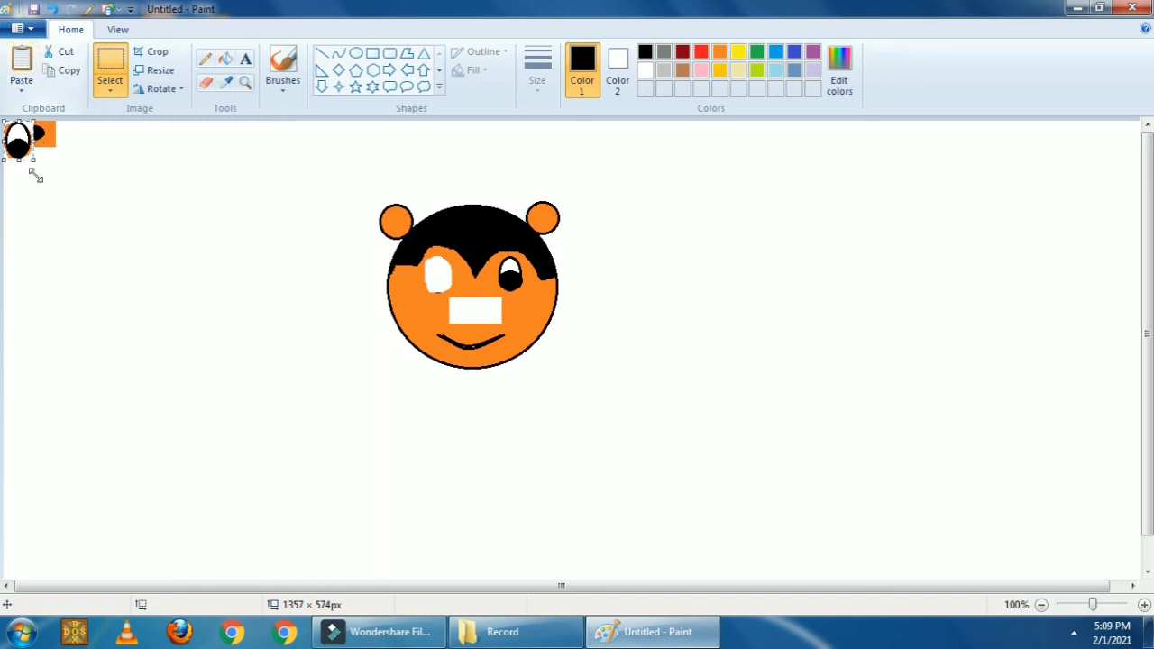
{"action": "left_click_drag", "start_coordinate": [26, 140], "coordinate": [191, 225]}
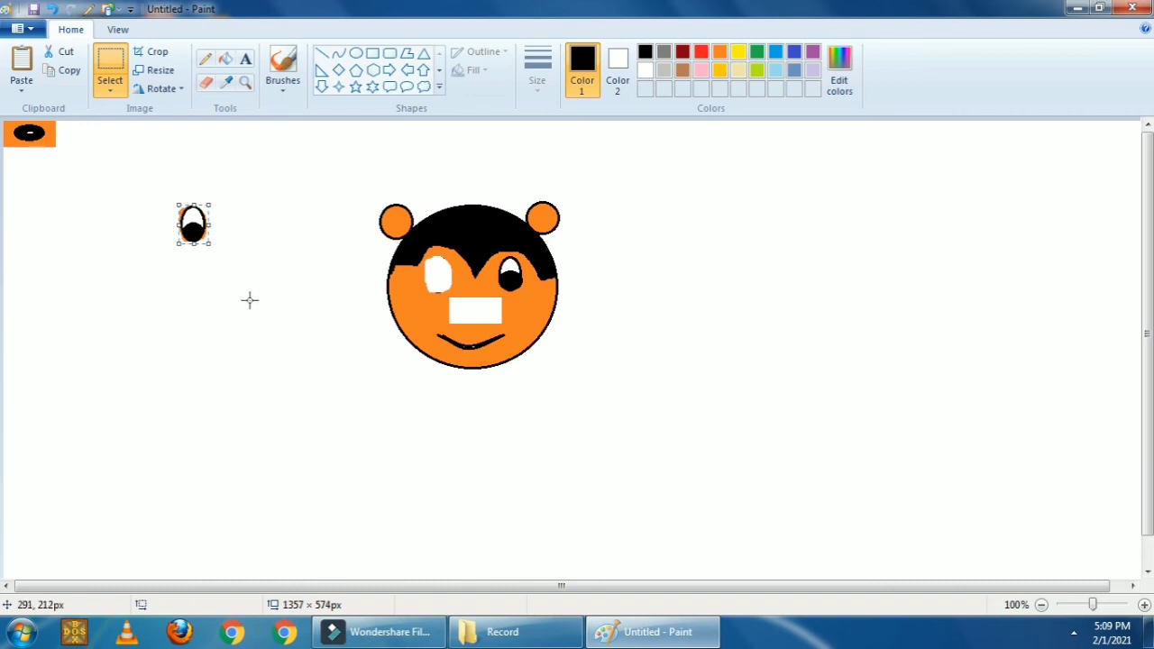
Switch to free-form selection.
{"action": "left_click", "coordinate": [115, 86]}
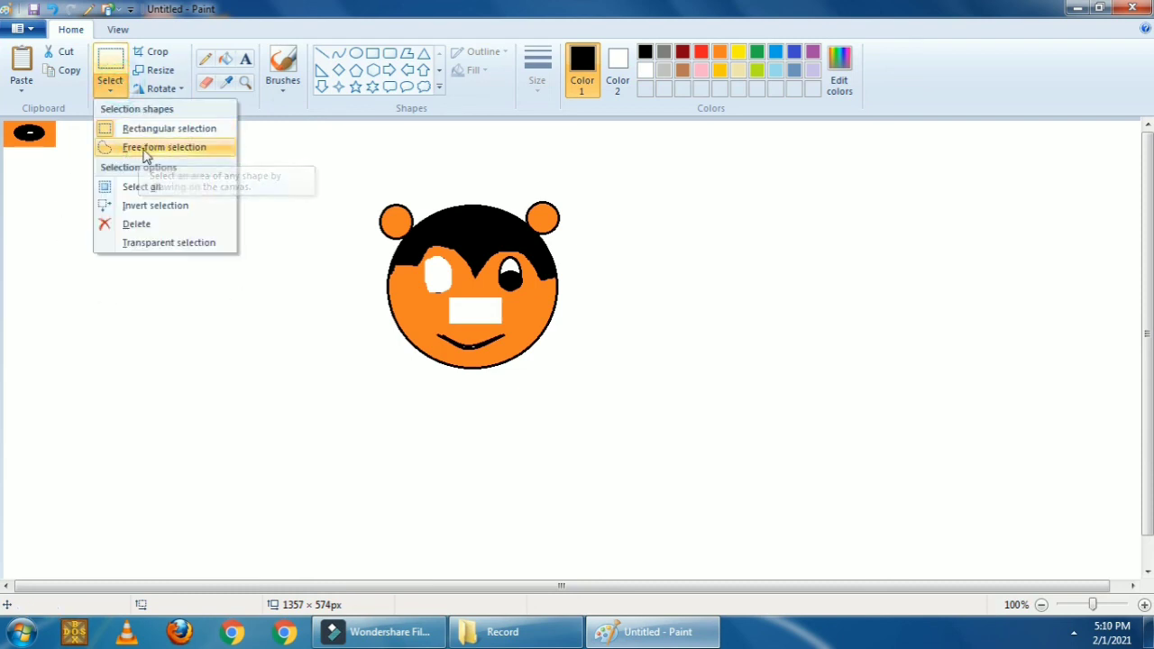